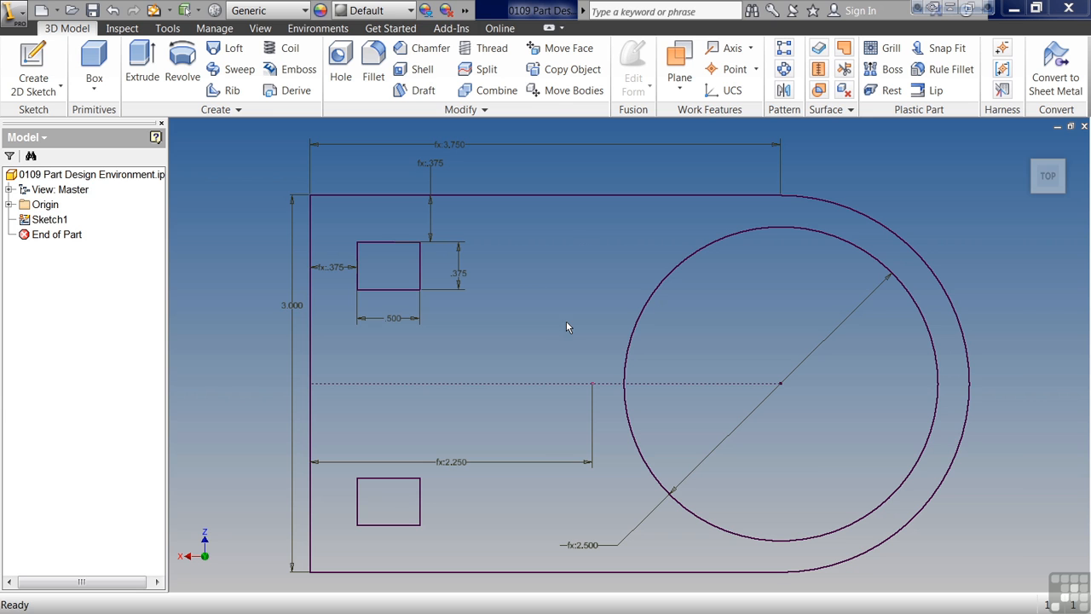
right_click(518, 294)
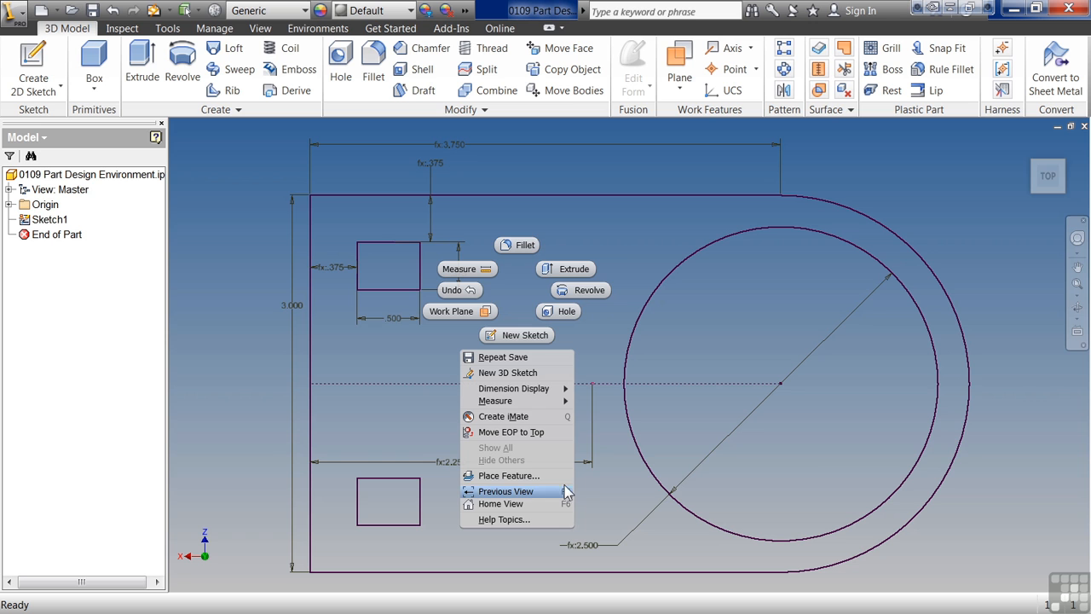
left_click(515, 284)
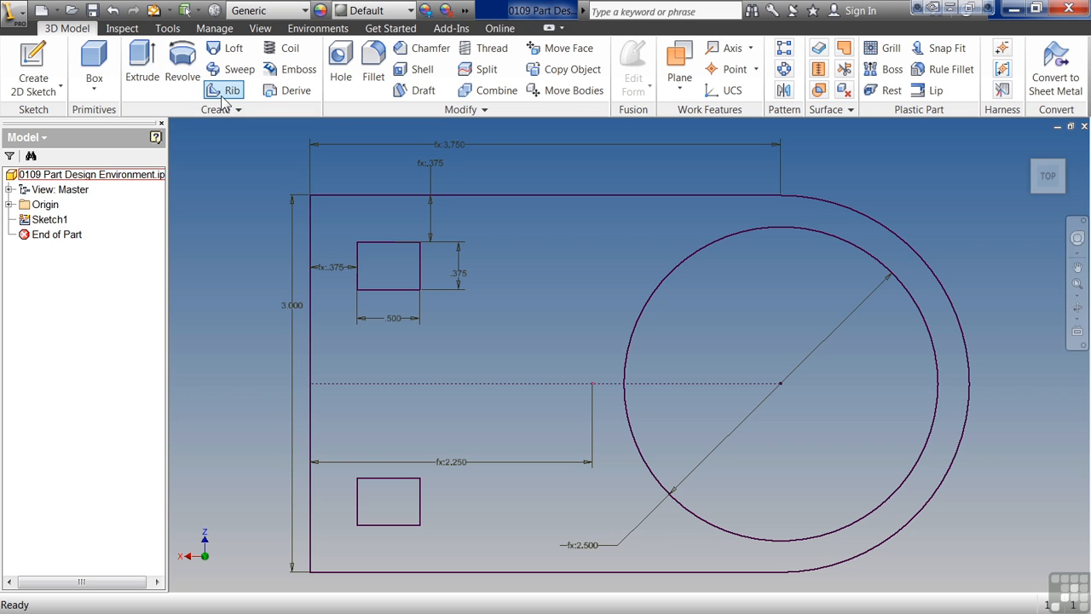
left_click(95, 90)
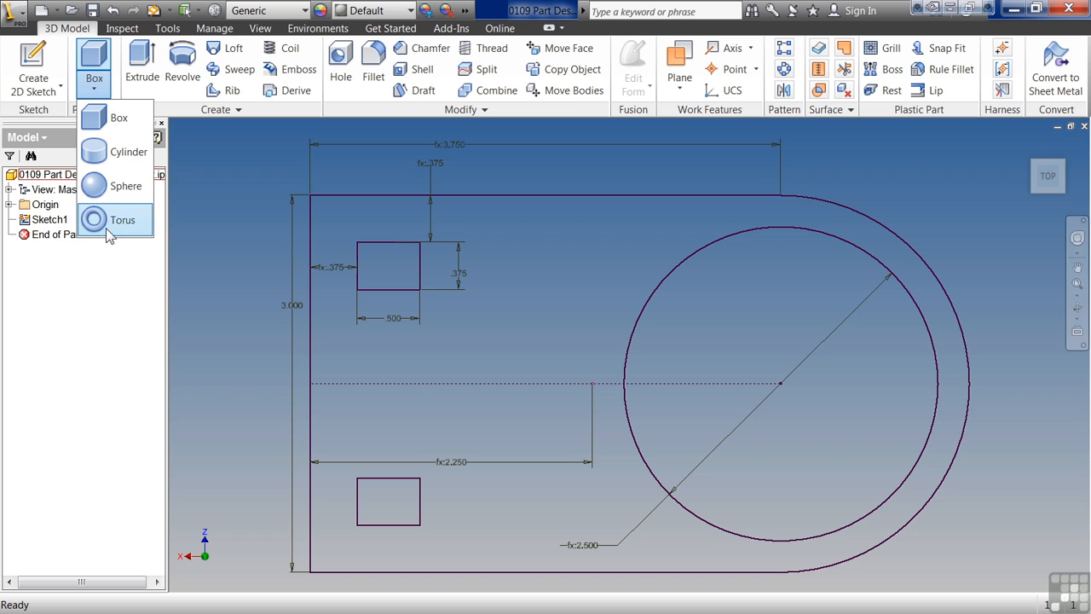
left_click(232, 110)
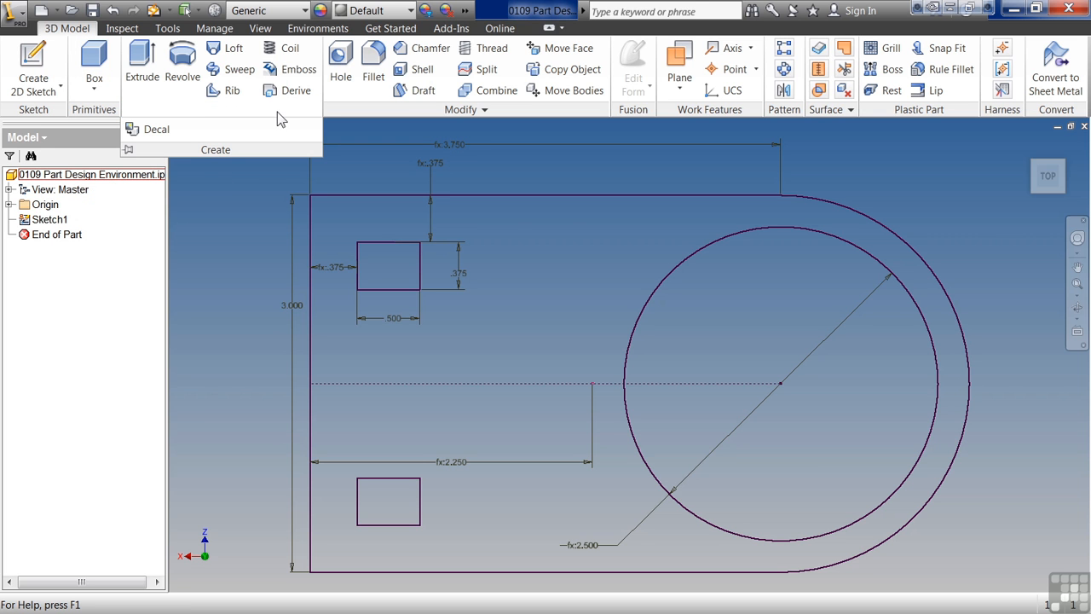
left_click(378, 109)
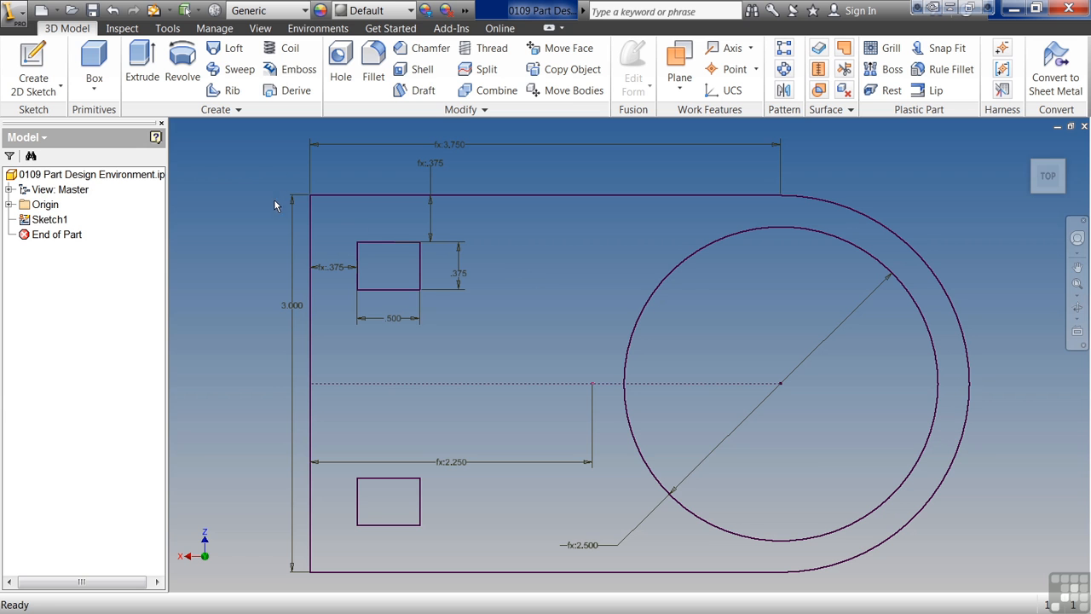
- Extrude the plate profile 0.5 in, including the circular region and leaving the two rectangular openings cut through
left_click(145, 61)
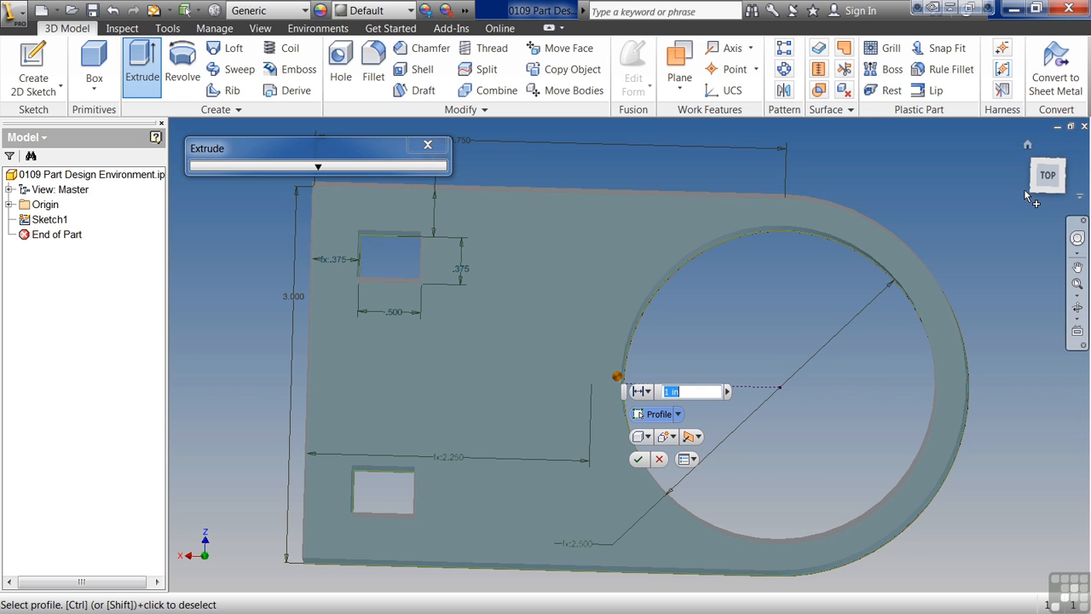
left_click(1031, 192)
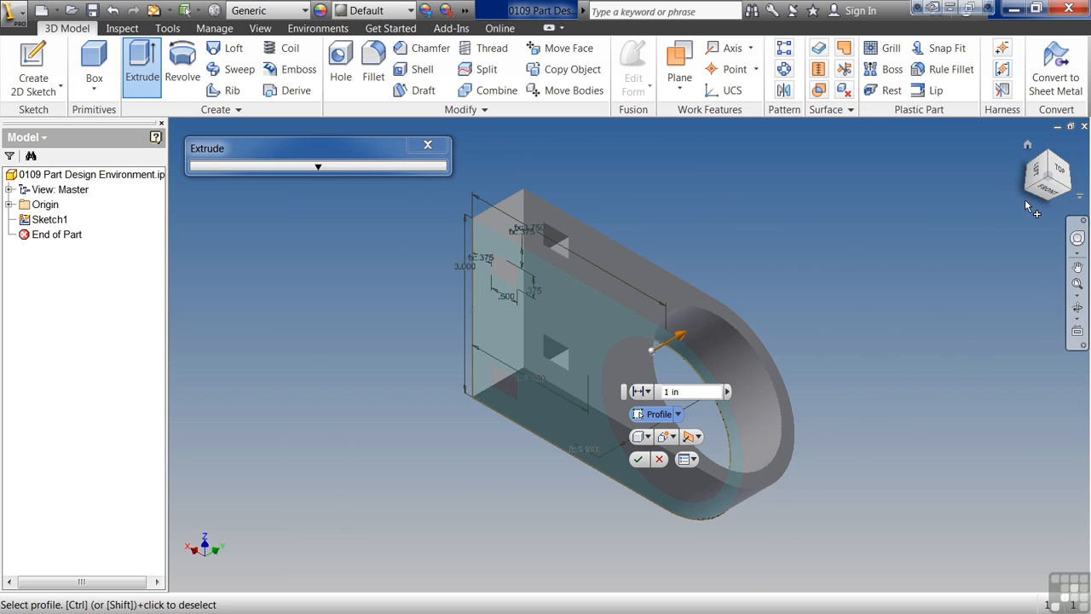
left_click(1045, 187)
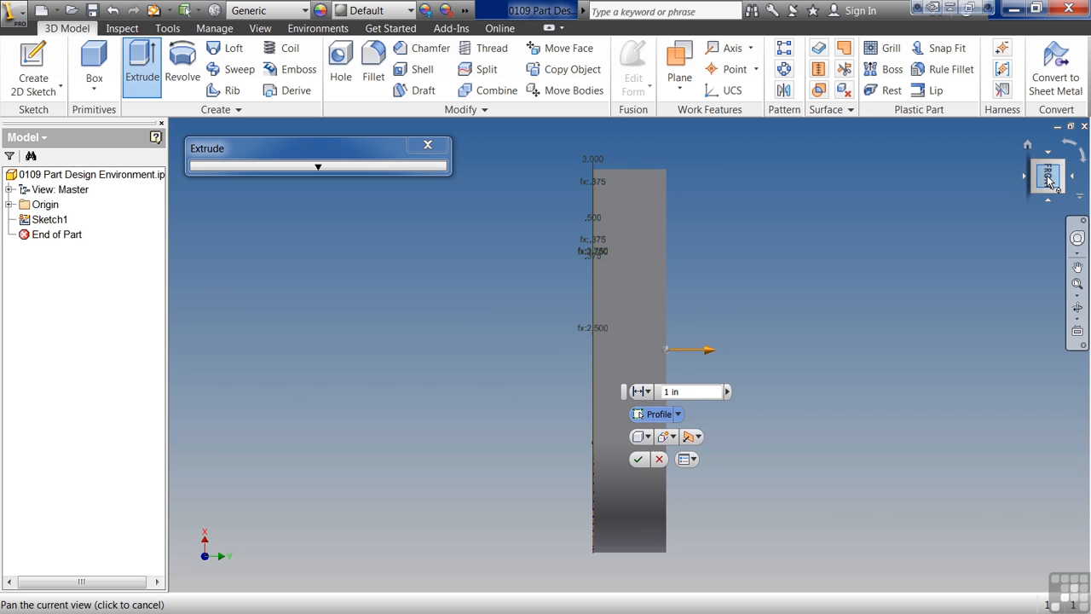
left_click(1070, 143)
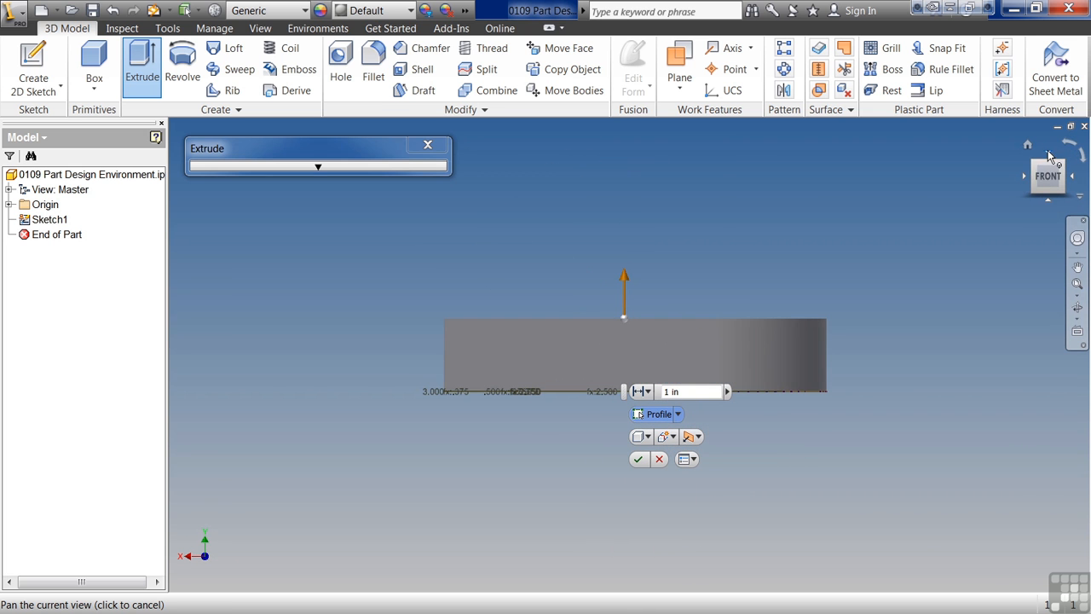
left_click(1030, 172)
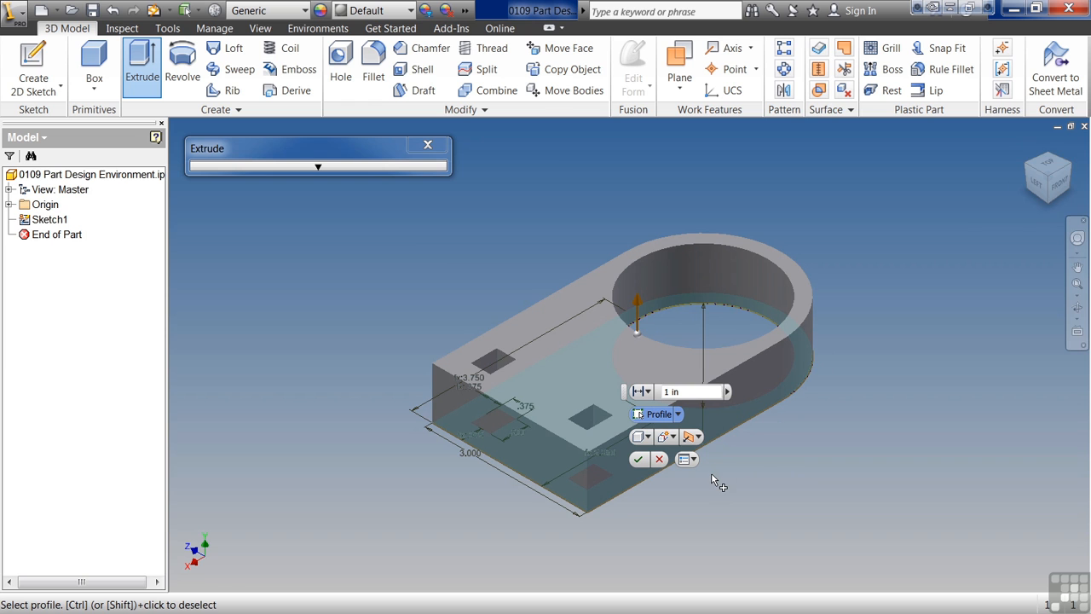
left_click(680, 391)
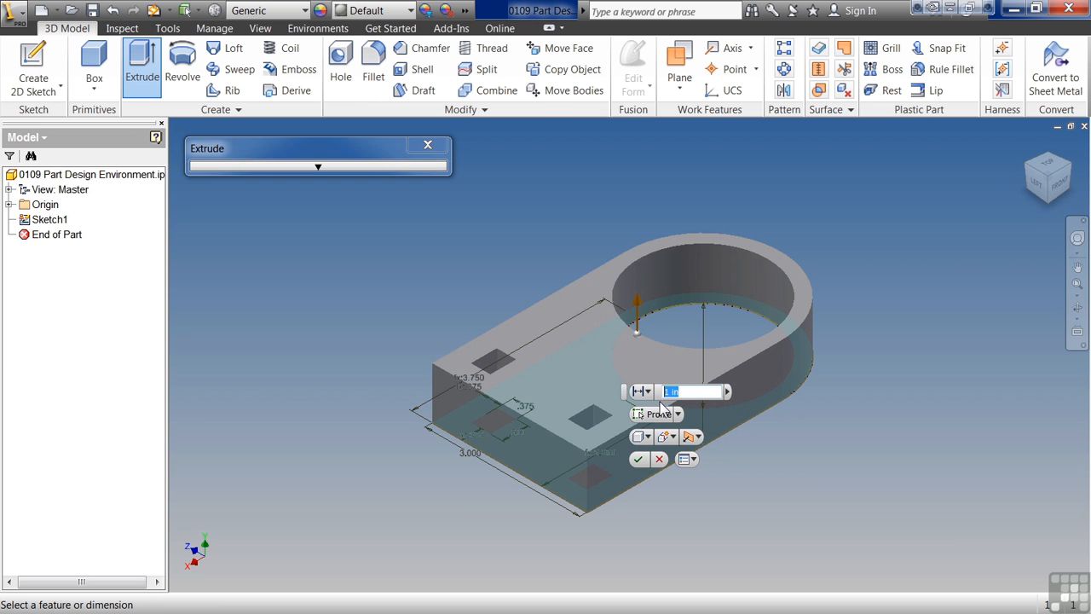
type(".5")
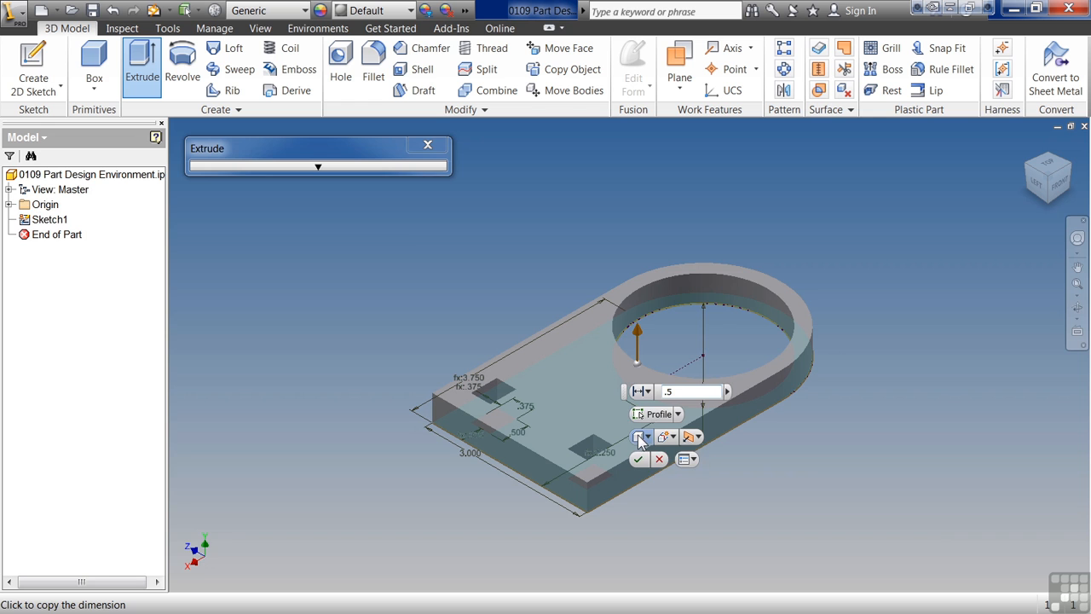
left_click(675, 340)
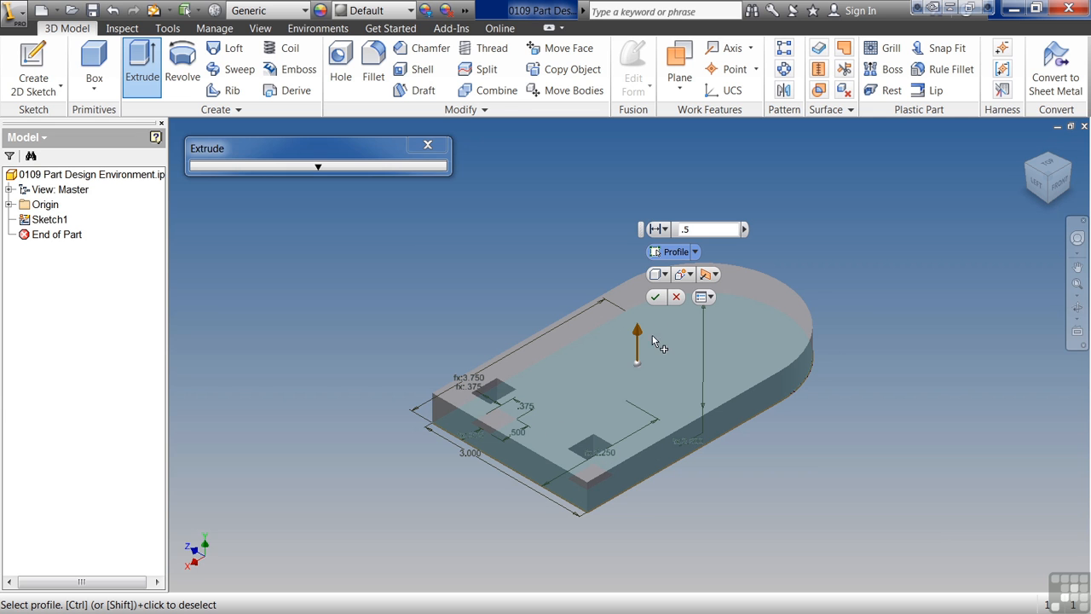
left_click(653, 296)
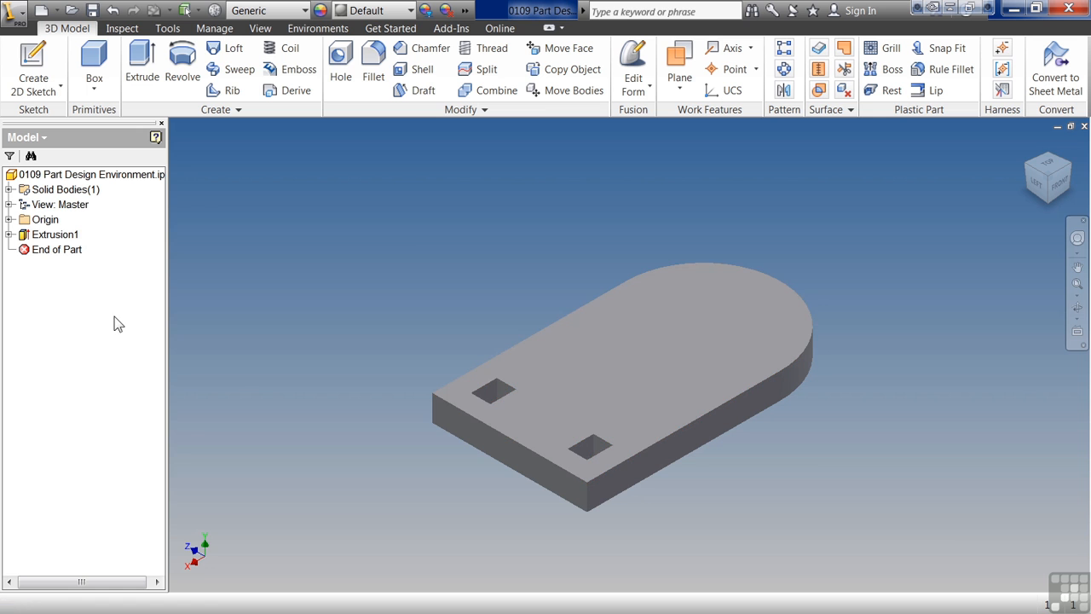
- Start a sketch on the plate's top face and draw a circle centred on the rounded end's arc centre
left_click(42, 56)
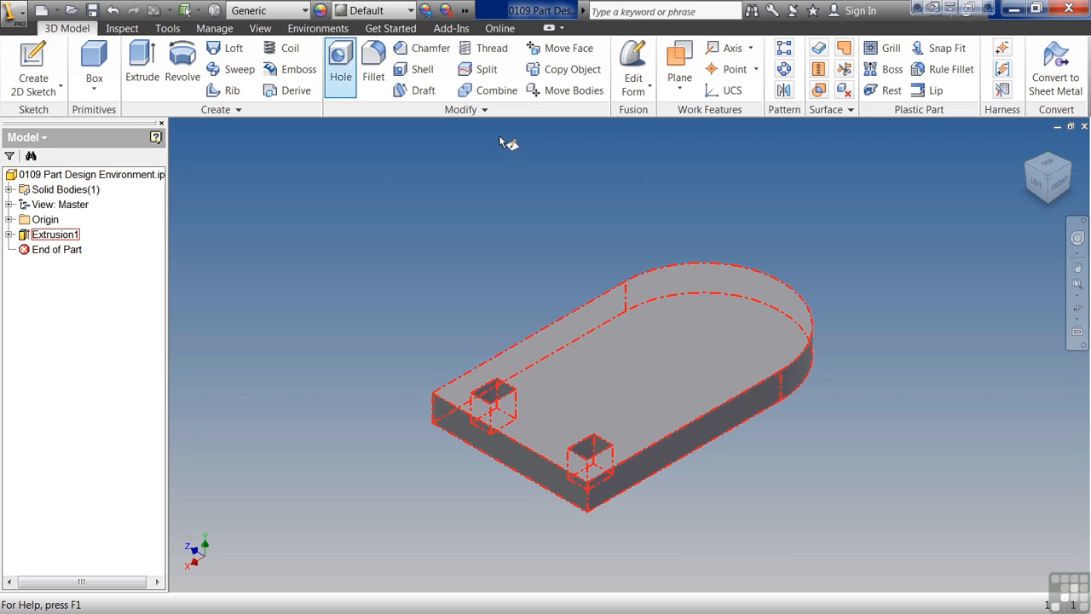
left_click(714, 317)
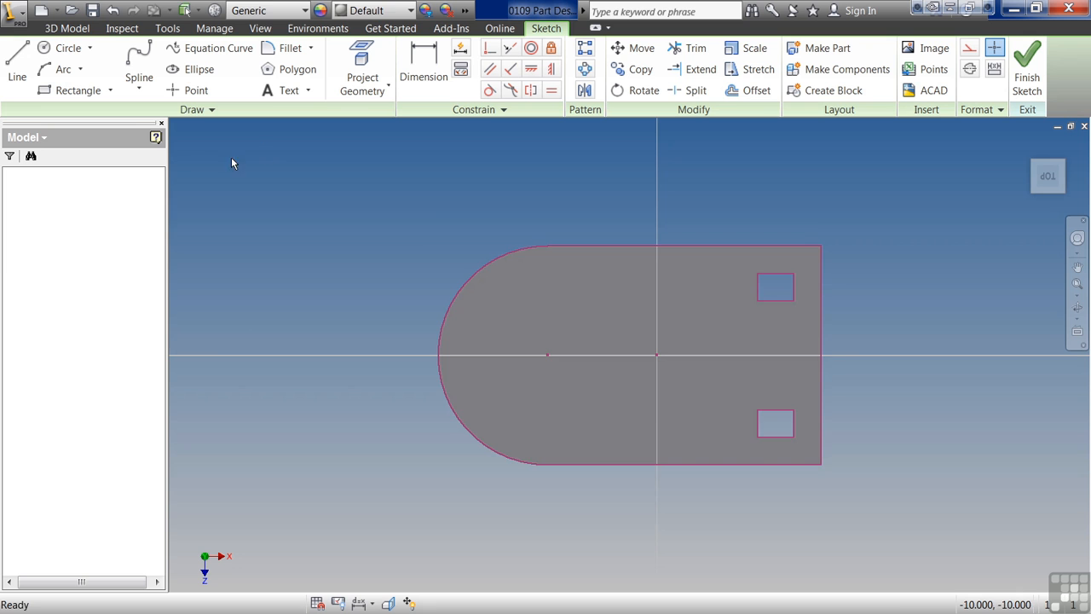
left_click(72, 51)
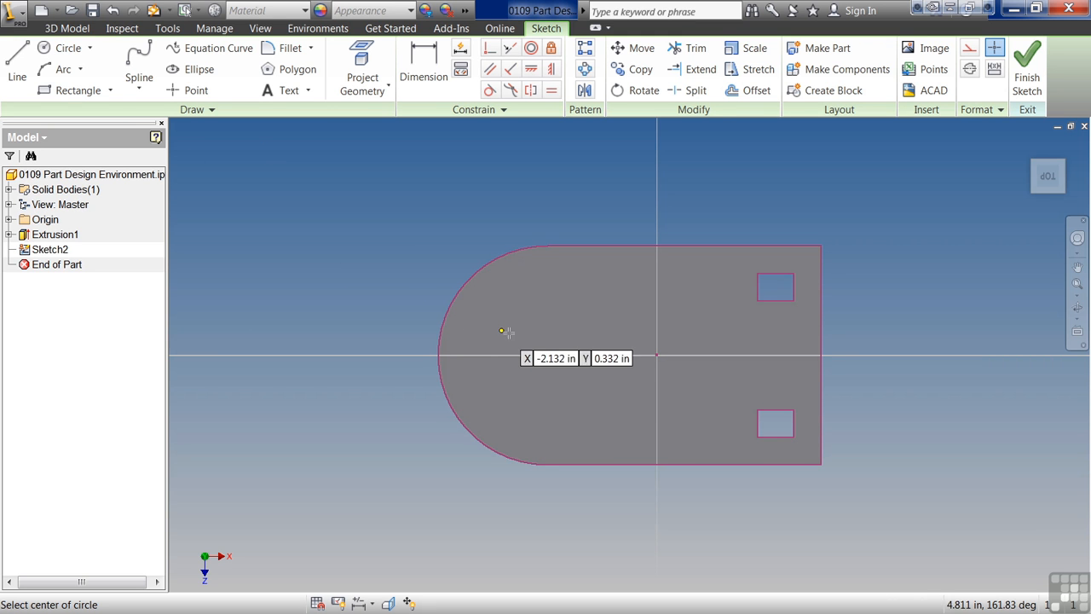
left_click(547, 354)
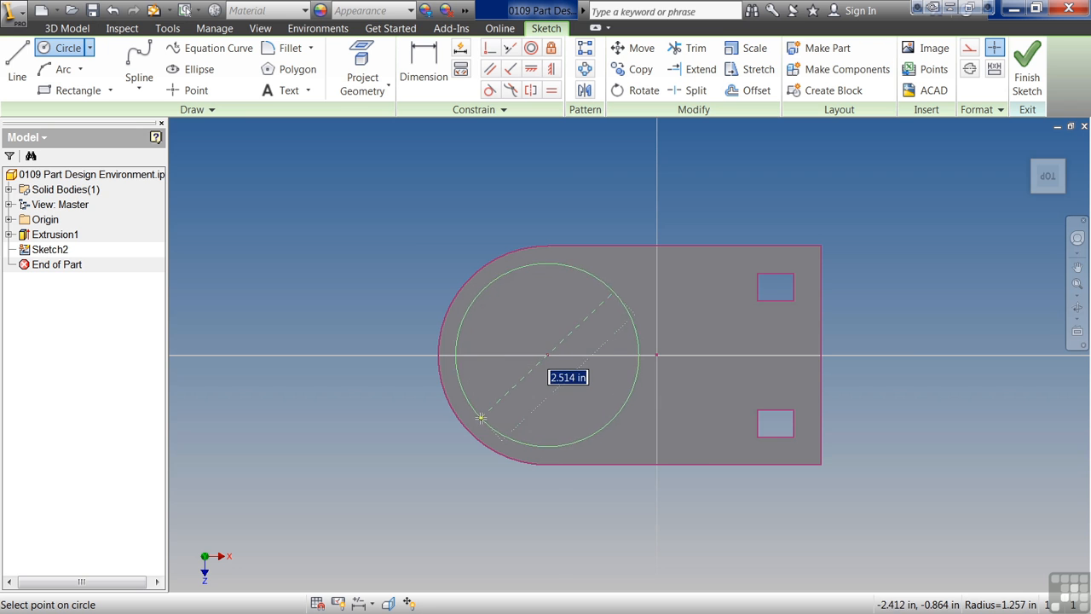
left_click(485, 415)
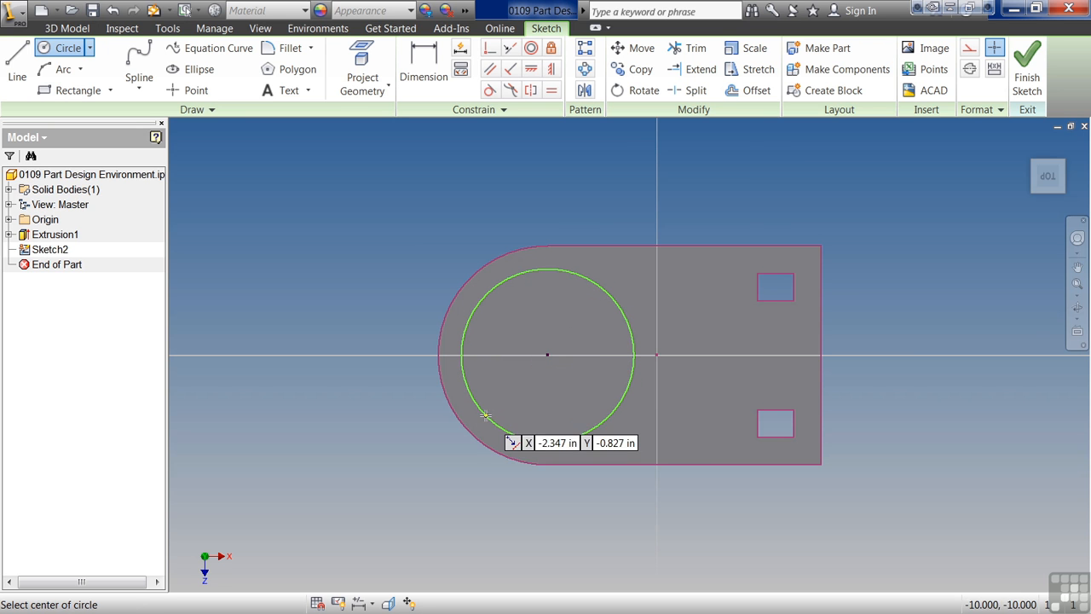
key("d")
key("Escape")
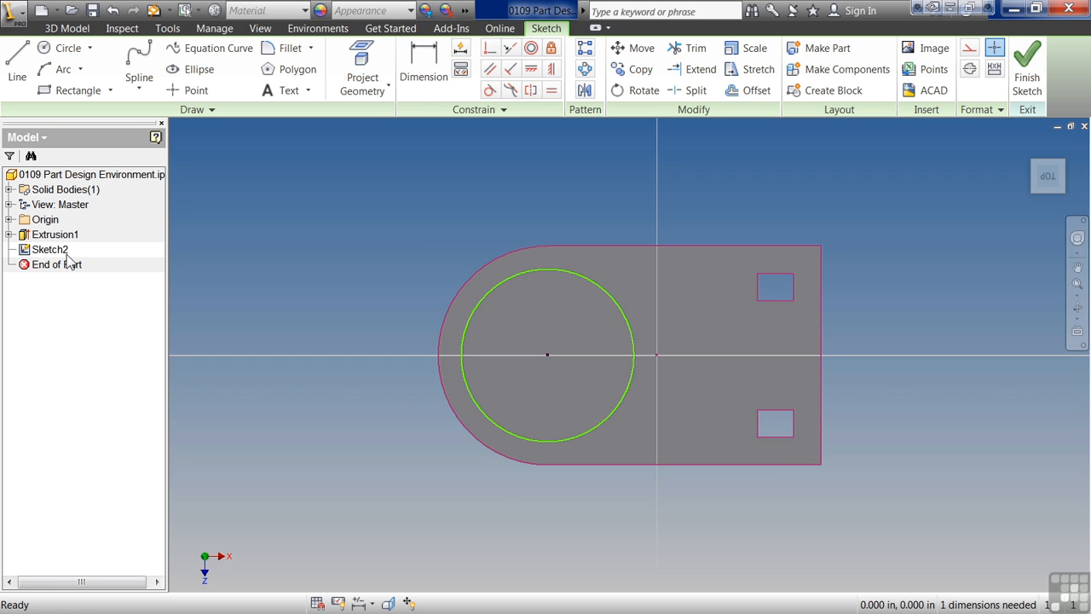
- Show Sketch1 under the first extrusion and project its 2.5 in circle into the current sketch
left_click(9, 235)
right_click(65, 252)
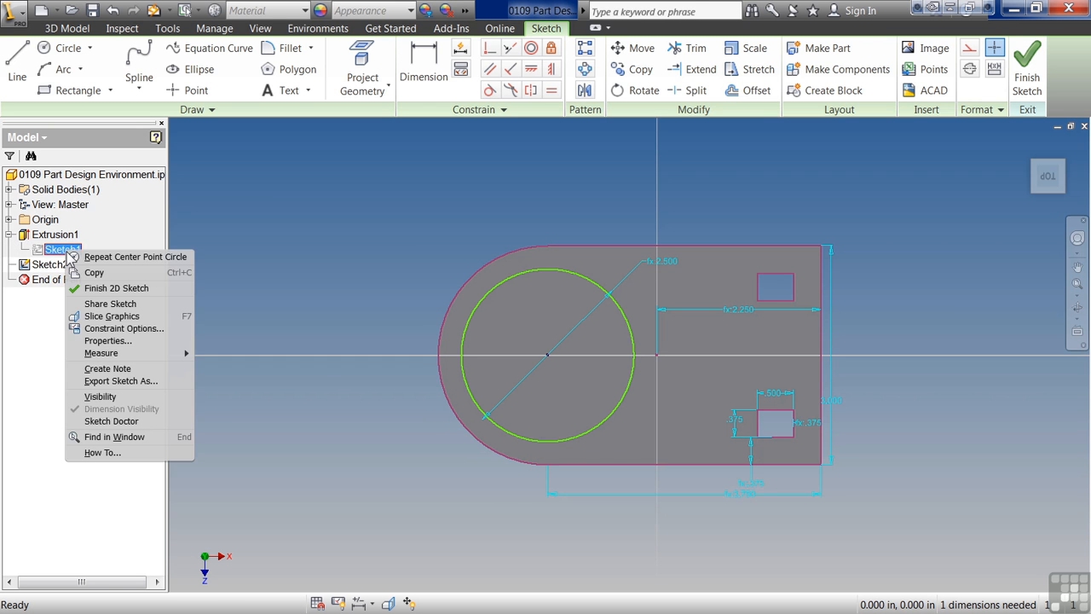
left_click(109, 392)
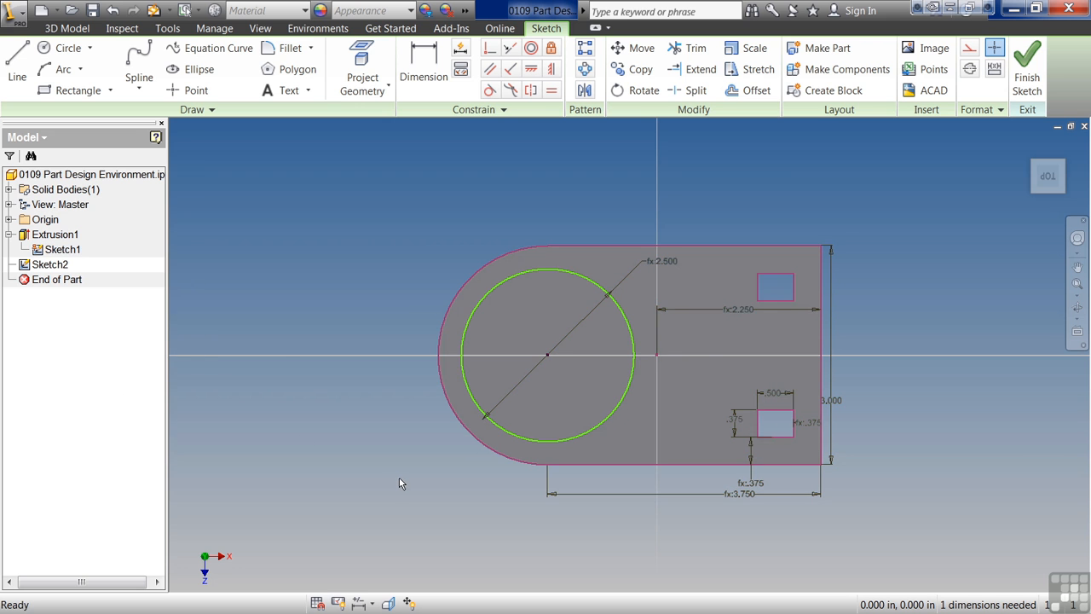
middle_click_drag(402, 474, 506, 401, "shift")
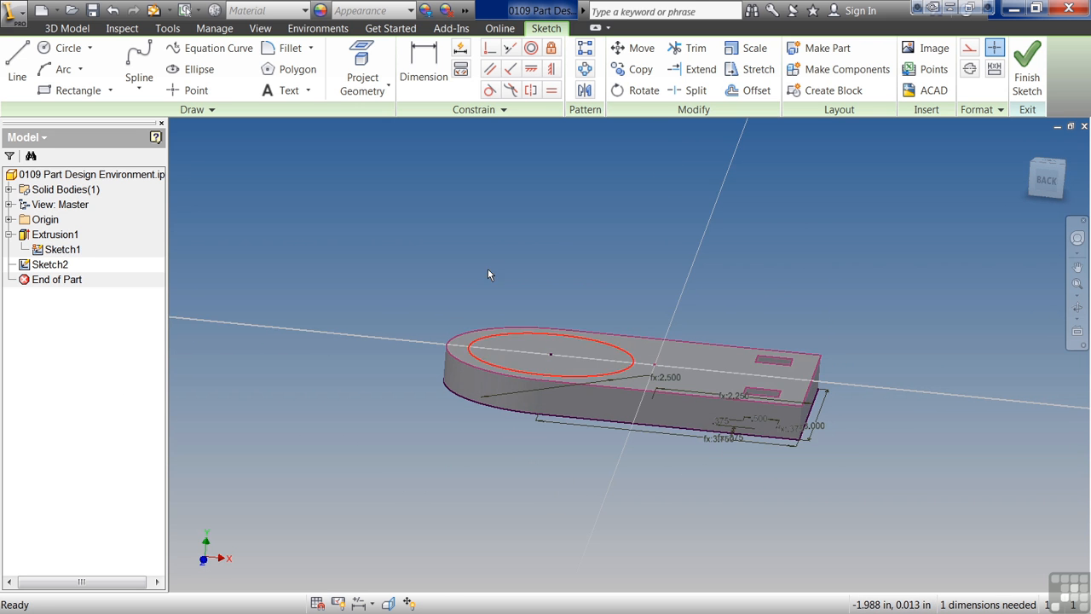
left_click(370, 54)
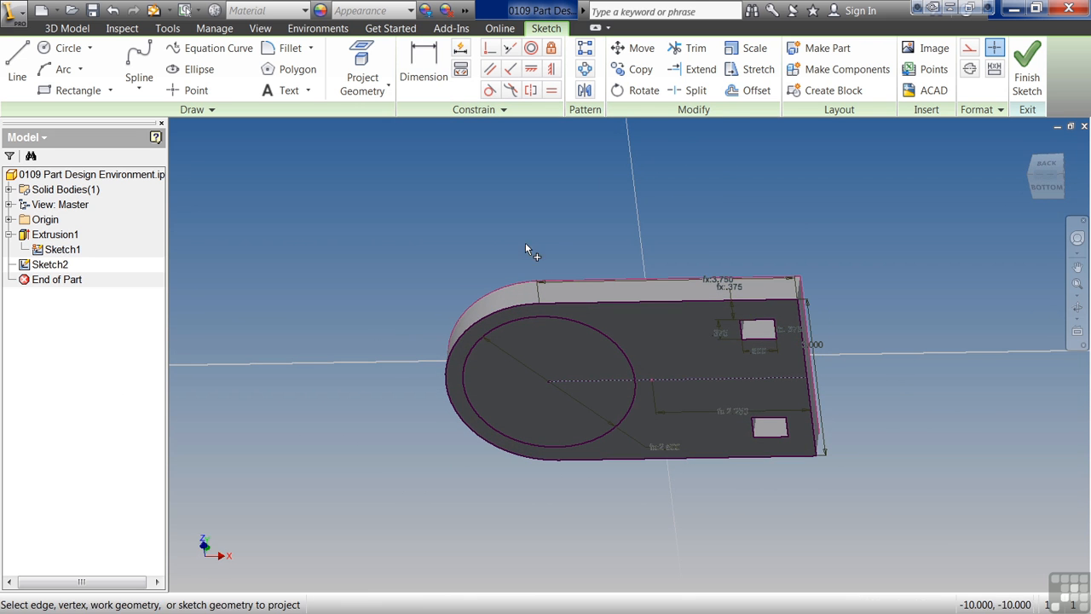
left_click(601, 334)
mouse_move(556, 369)
middle_mouse_down("shift")
mouse_move(530, 407)
mouse_move(526, 479)
mouse_move(515, 476)
middle_mouse_up("shift")
key("Escape")
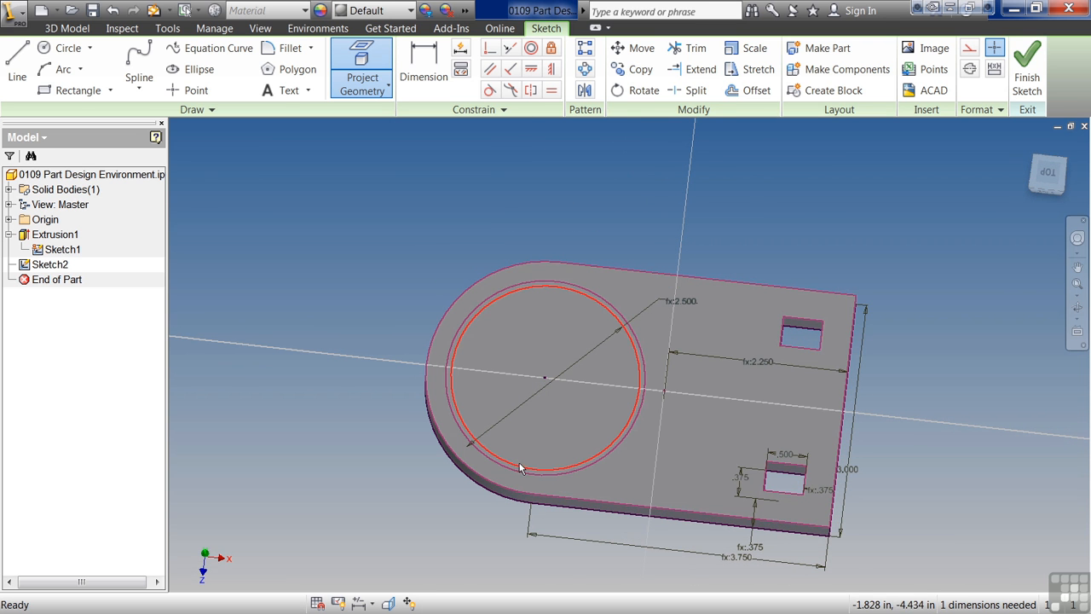
- Delete the freehand circle from the current sketch and hide Sketch1
left_click(519, 462)
right_click(53, 252)
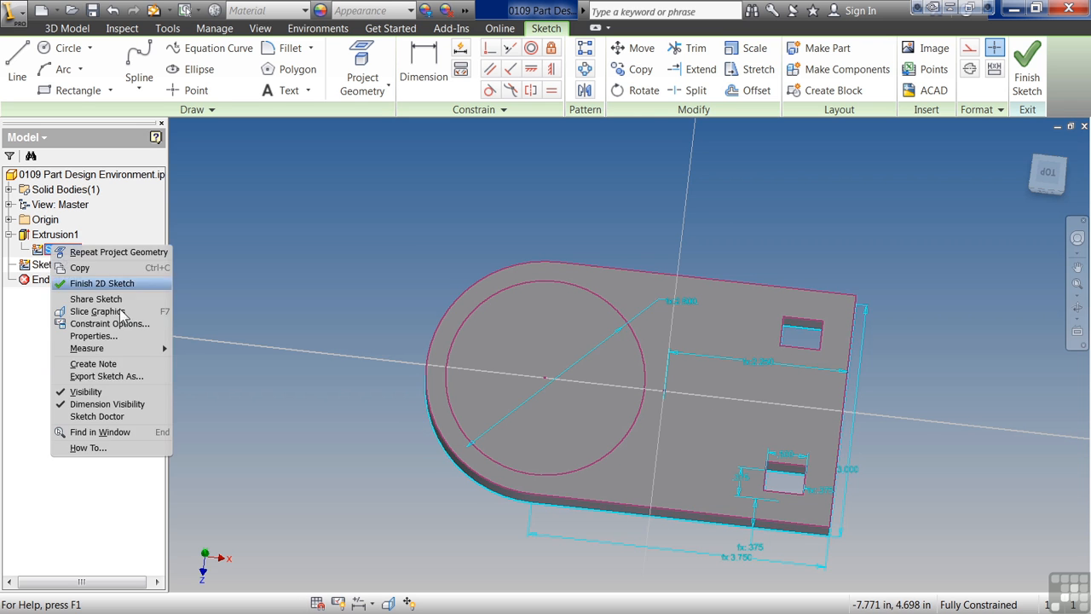
left_click(70, 395)
- Finish the sketch and extrude the projected circle 0.5 in upward as a joined boss on the plate
left_click(1023, 85)
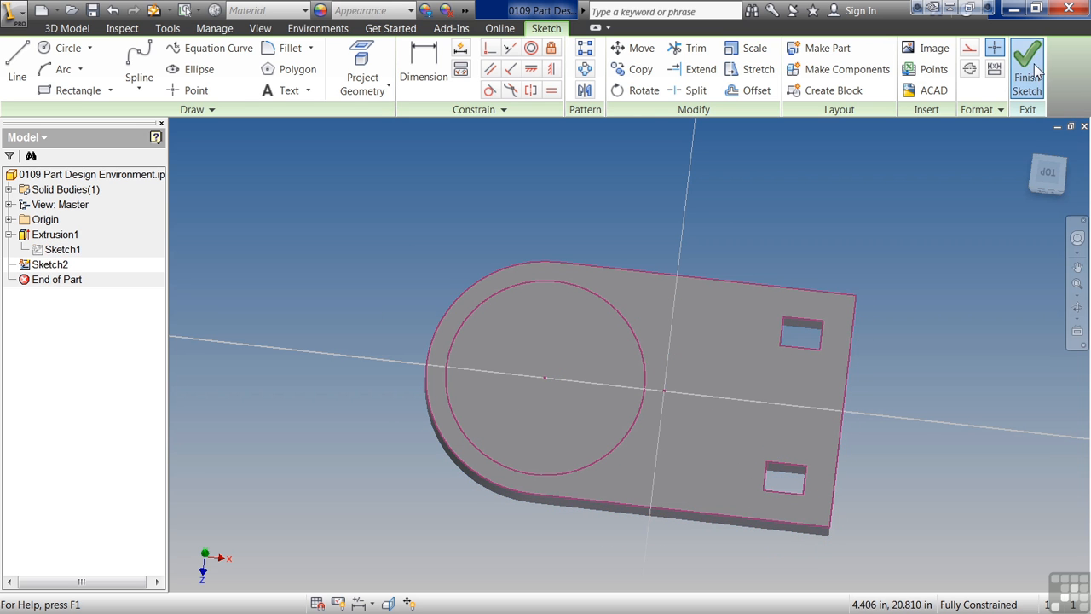
left_click(132, 57)
left_click(564, 327)
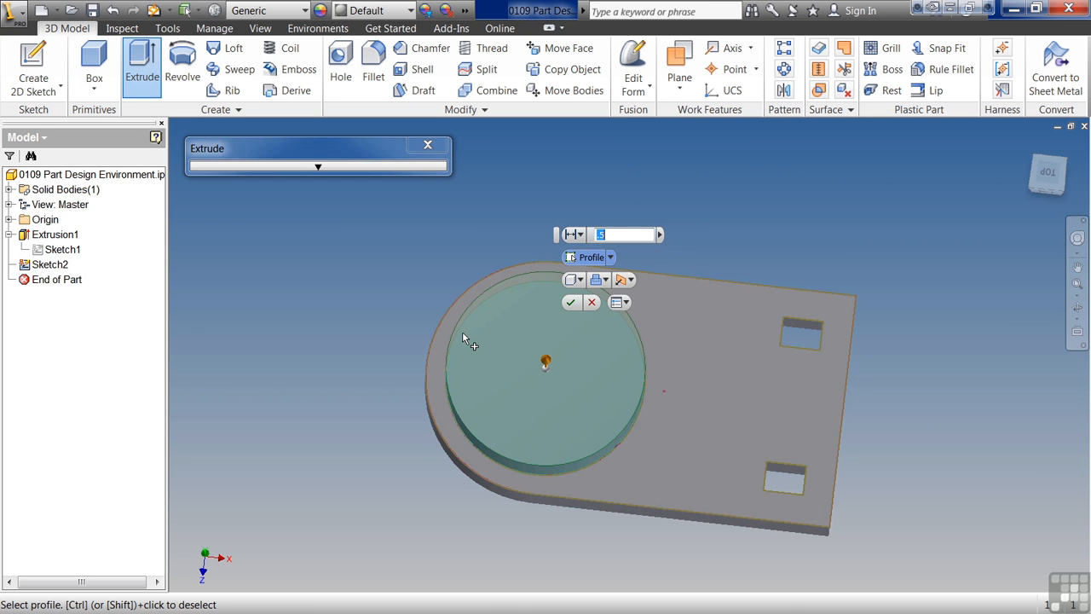
left_click(572, 298)
middle_click_drag(352, 371, 318, 362, "shift")
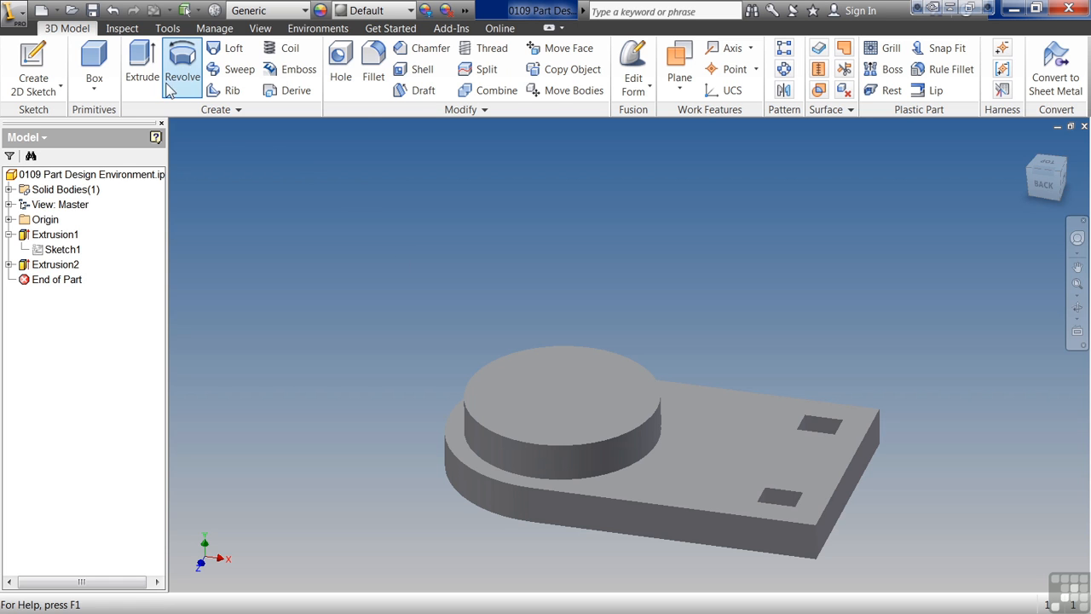
- Fillet the edge where the round boss meets the plate with a 0.125 in radius
left_click(369, 112)
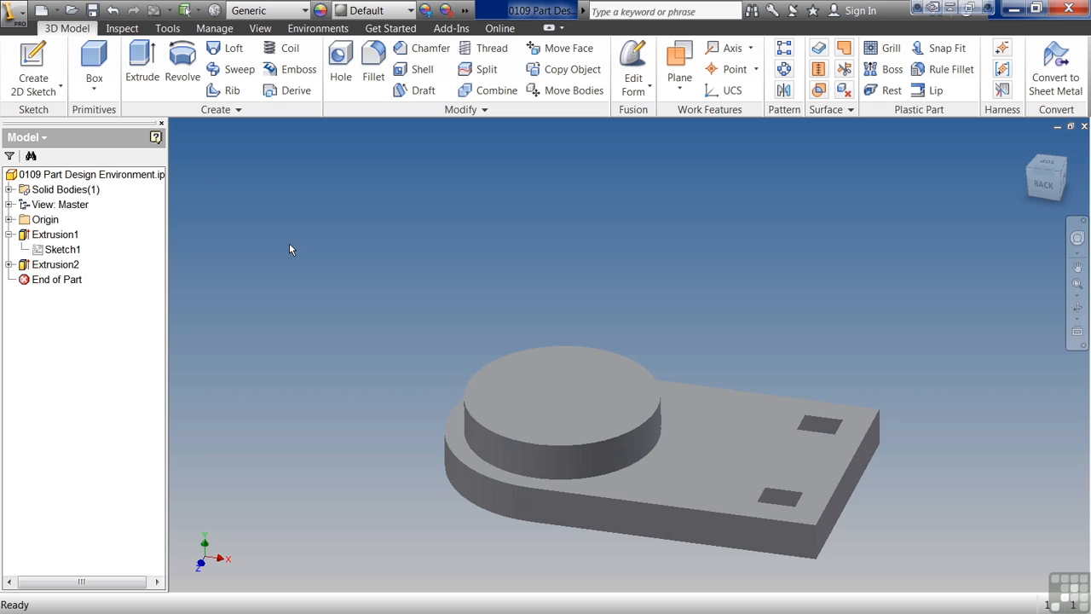
left_click(374, 64)
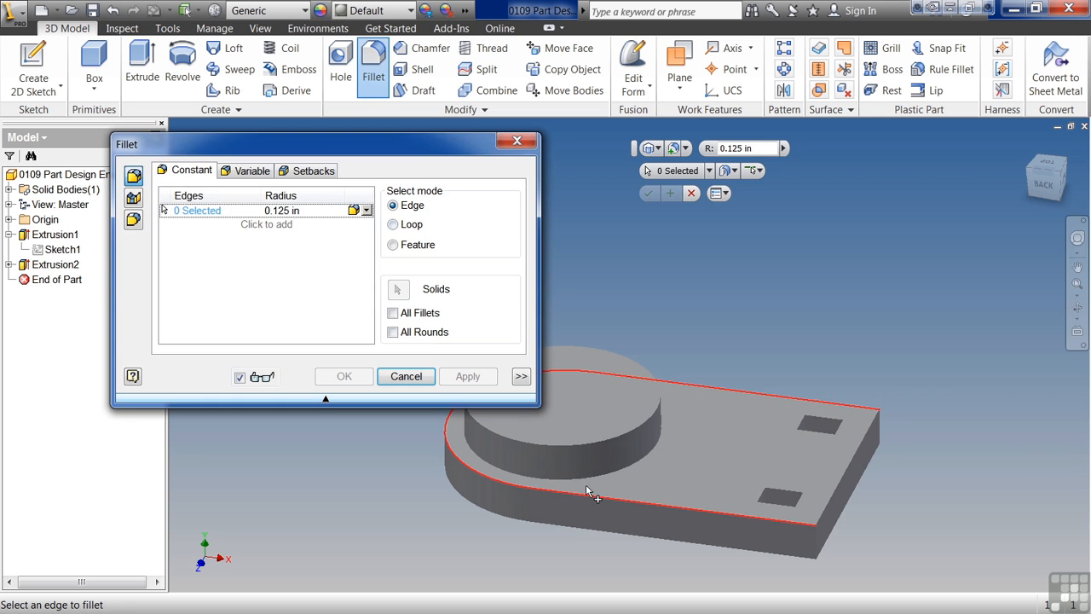
left_click(589, 474)
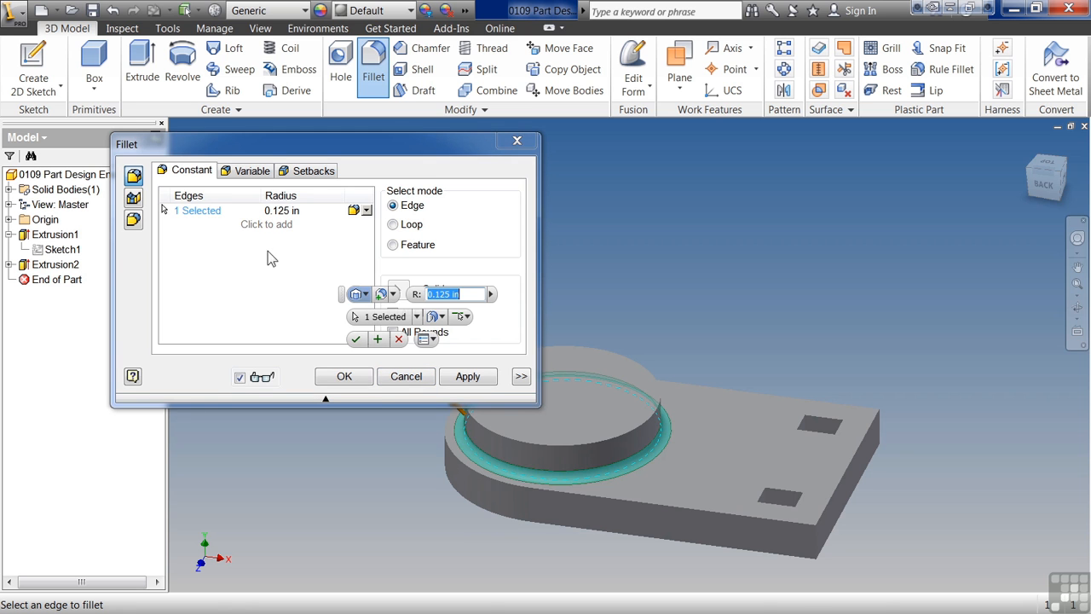
left_click(362, 378)
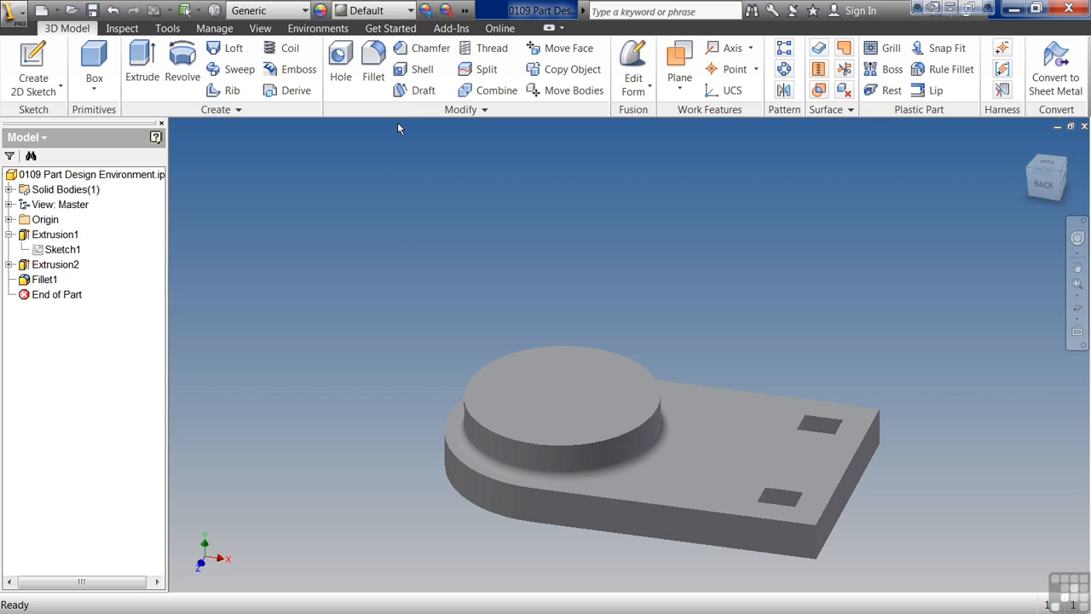
- Chamfer the round boss's top outer edge with a 0.125 in distance
left_click(421, 49)
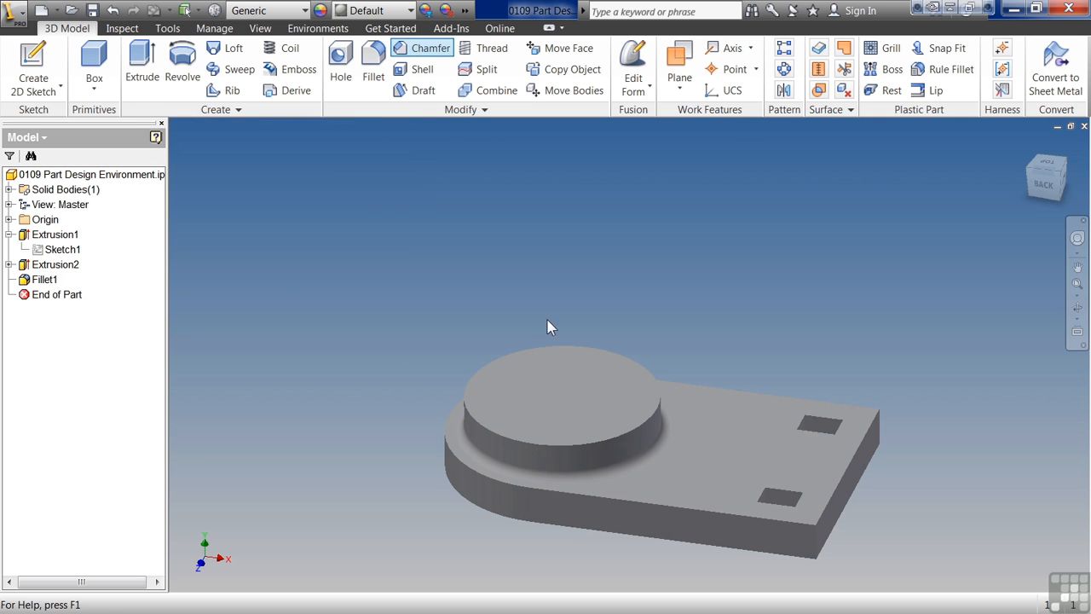
left_click(508, 442)
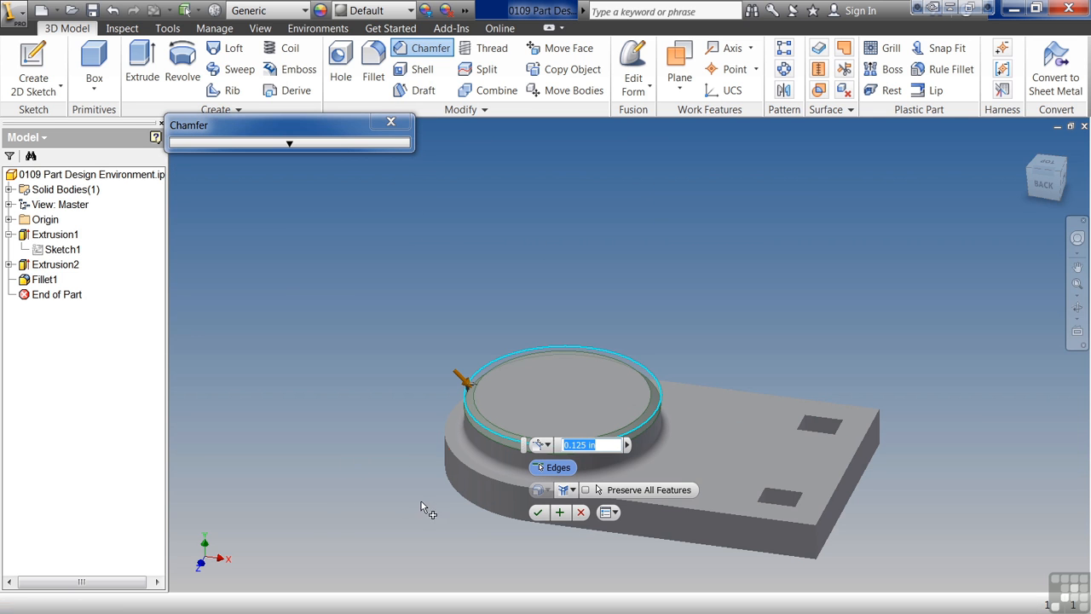
left_click(537, 512)
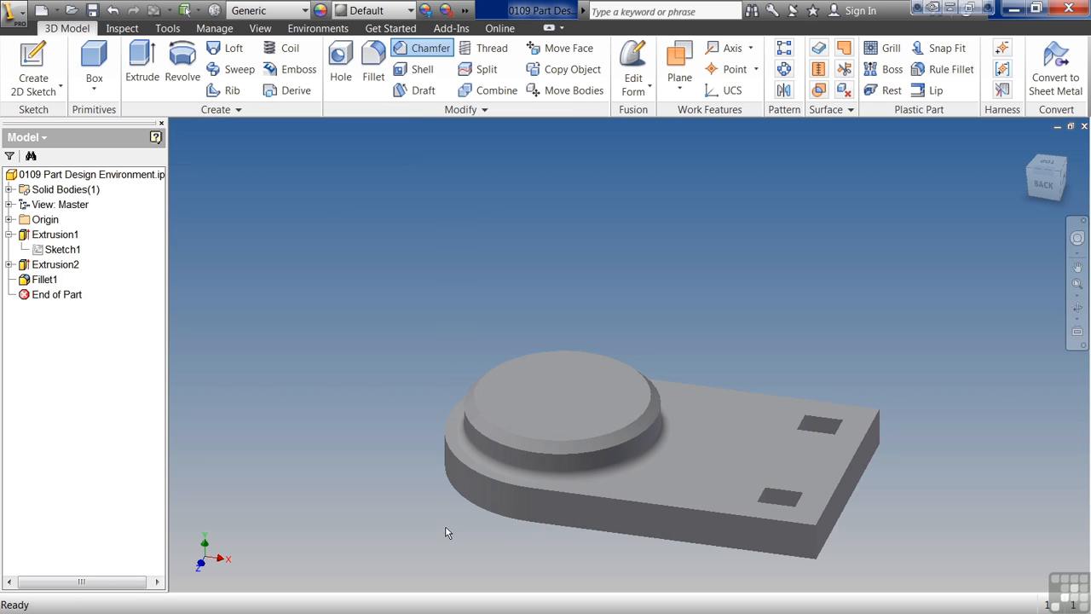
- Place a simple Through All hole on the boss's top face, using concentric placement referenced to the boss's cylindrical side
left_click(341, 81)
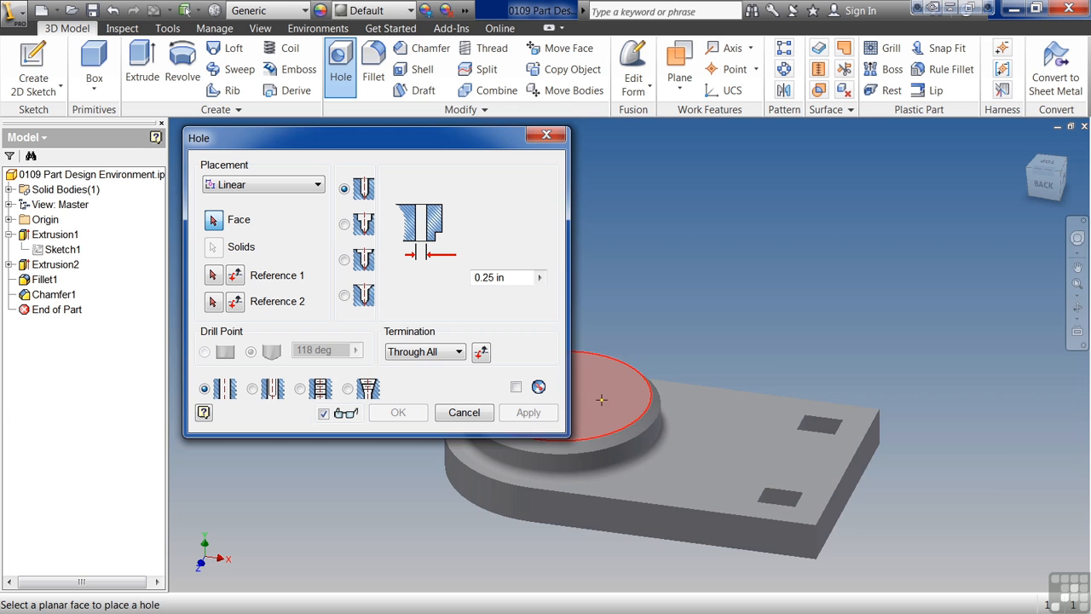
middle_click_drag(600, 399, 682, 401)
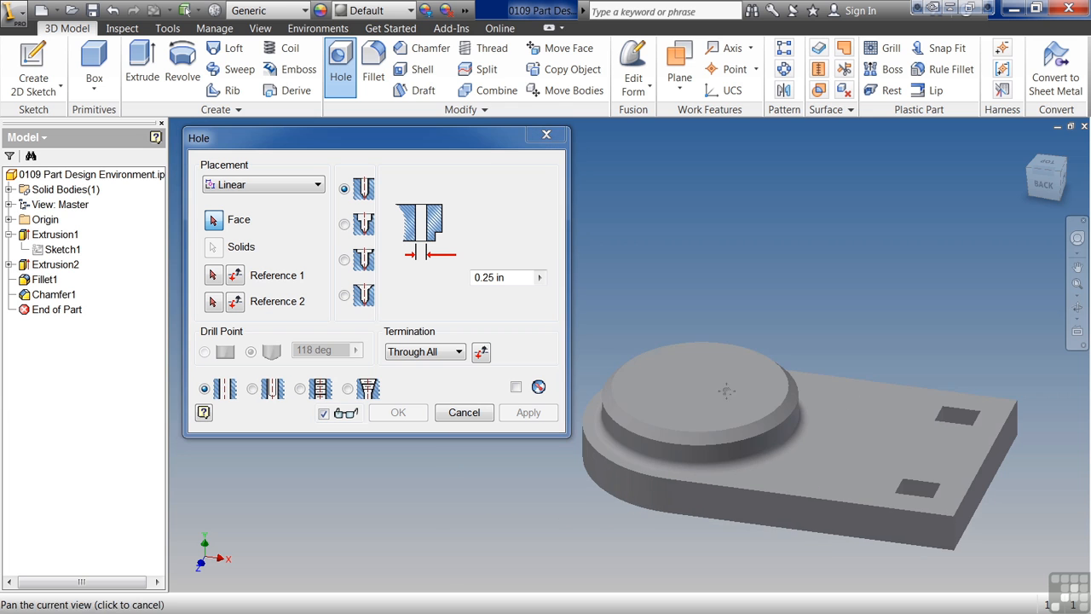
left_click(678, 406)
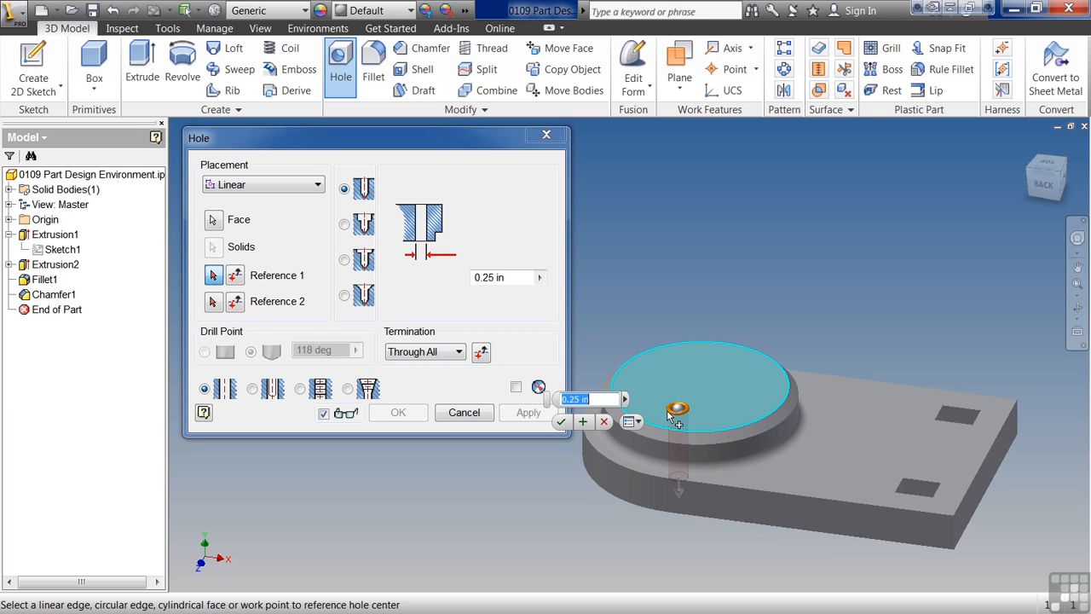
left_click(317, 188)
left_click(282, 232)
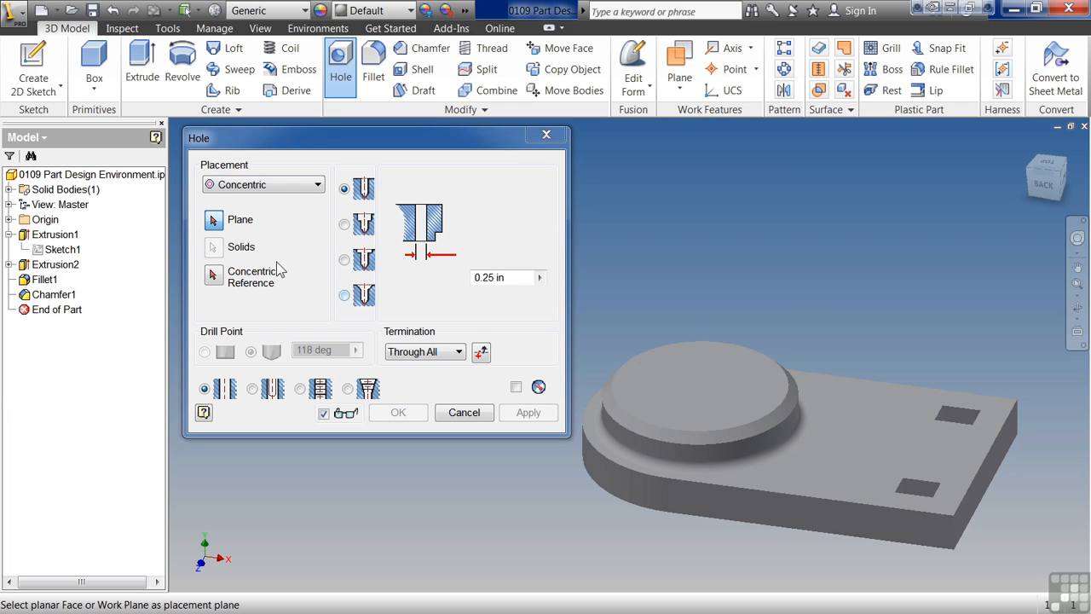
left_click(686, 382)
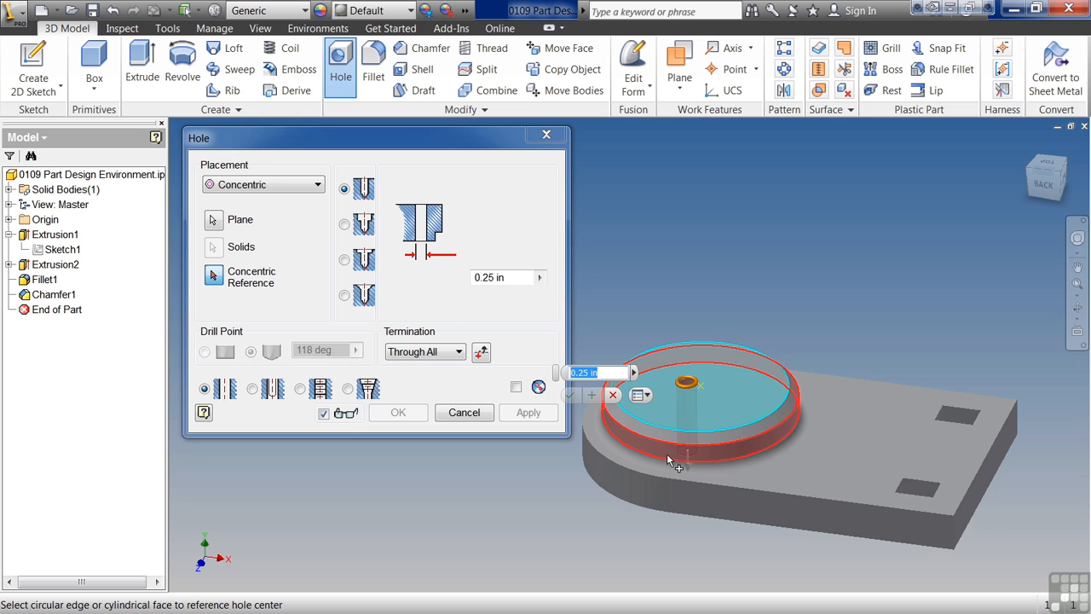
left_click(667, 456)
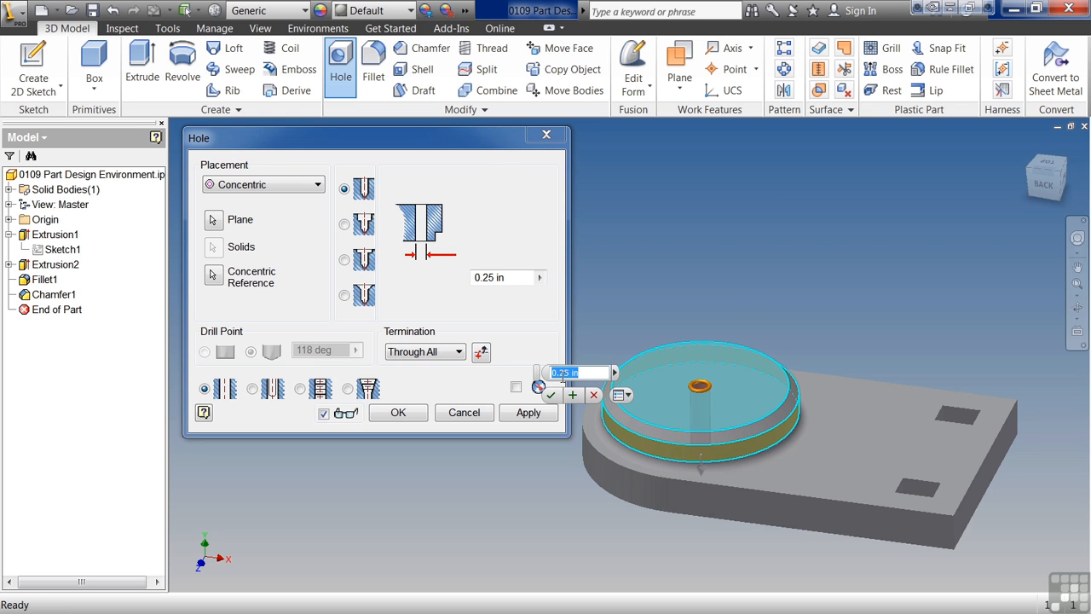
- Set the hole diameter to 0.75 in and create the hole
type(".5 in")
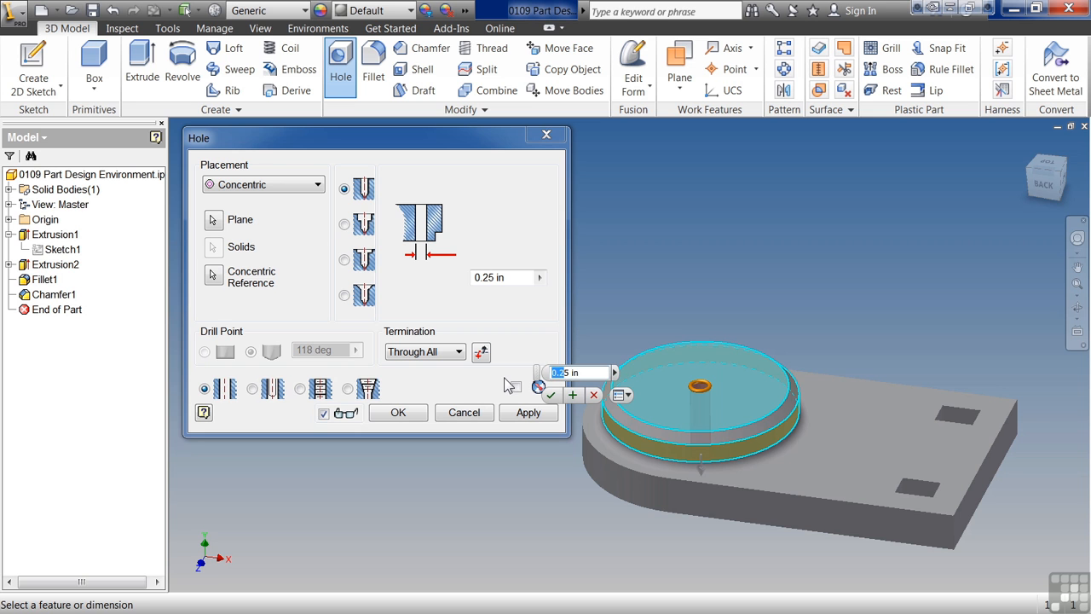
type("7")
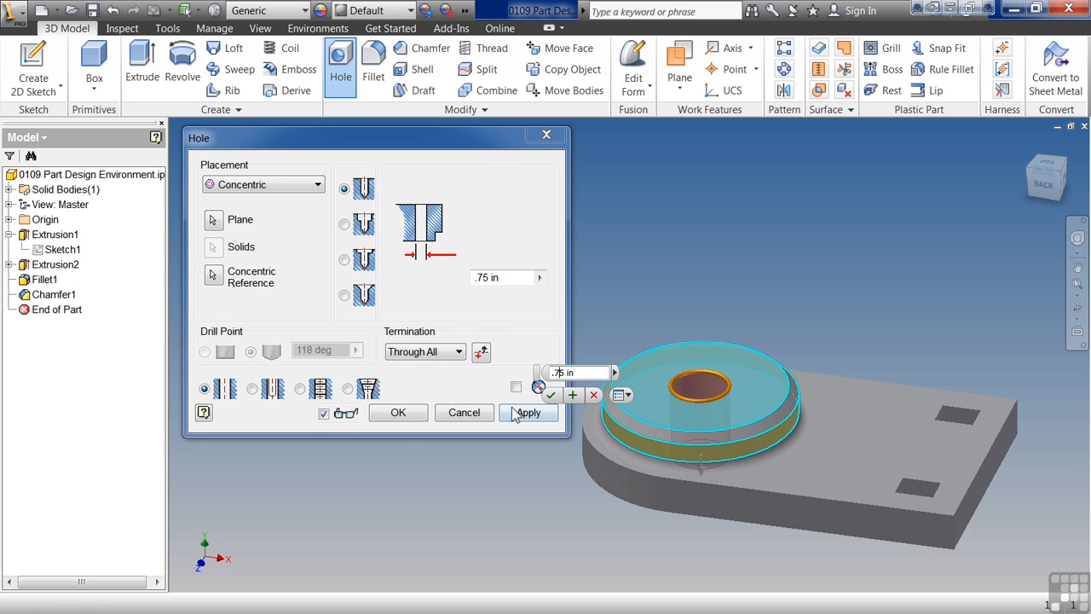
left_click(398, 413)
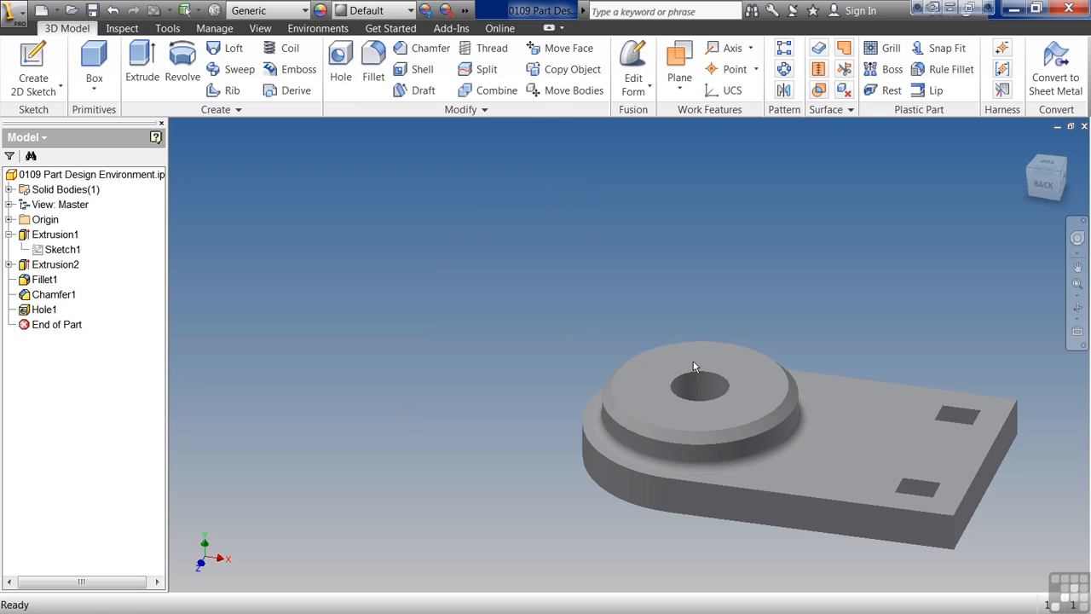
- Chamfer the upper edge of the boss's center hole with a 0.125 in distance
left_click(1047, 191)
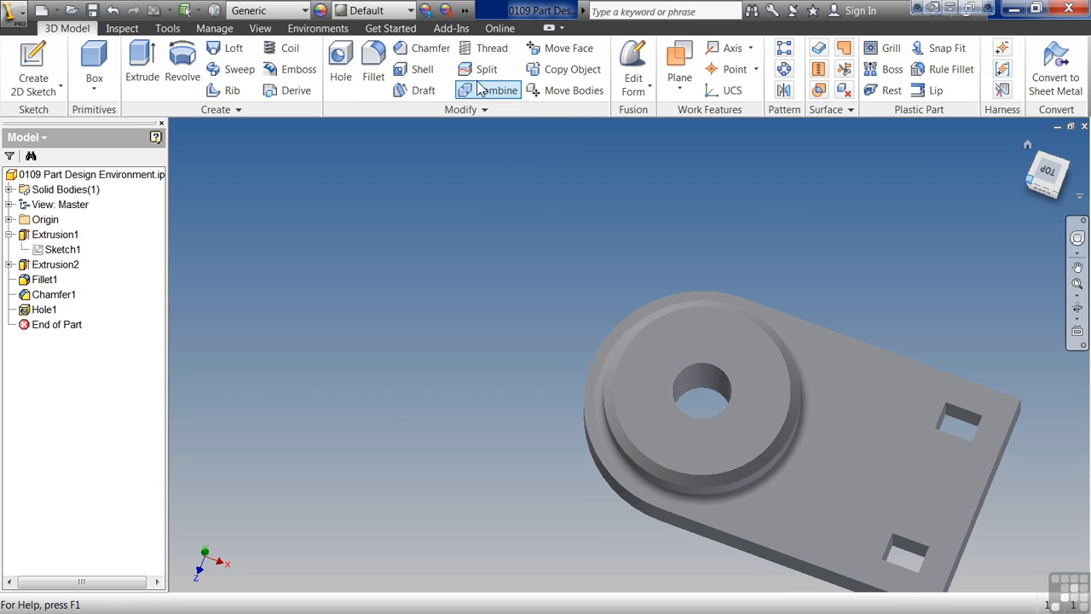
left_click(430, 48)
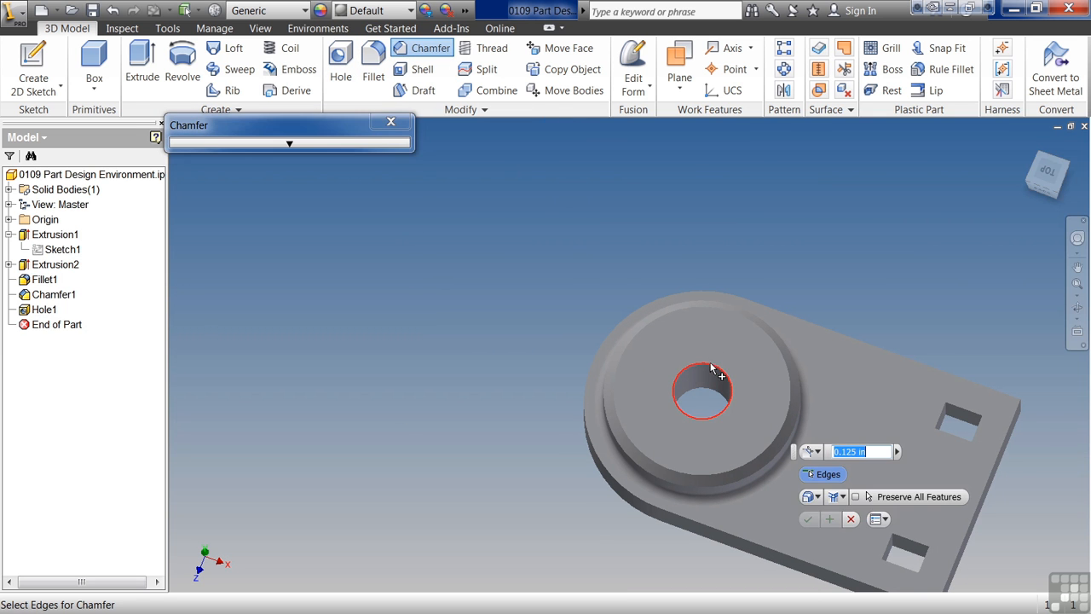
left_click(702, 364)
left_click(808, 520)
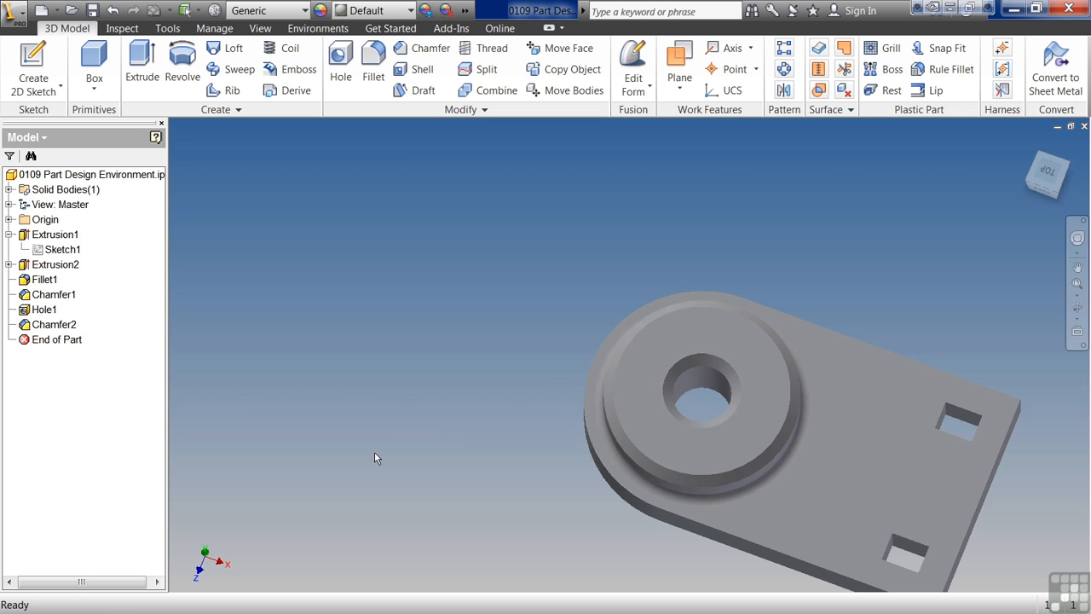
- Edit the fillet at the base of the boss and set its radius to 0.0625 in
key("F6")
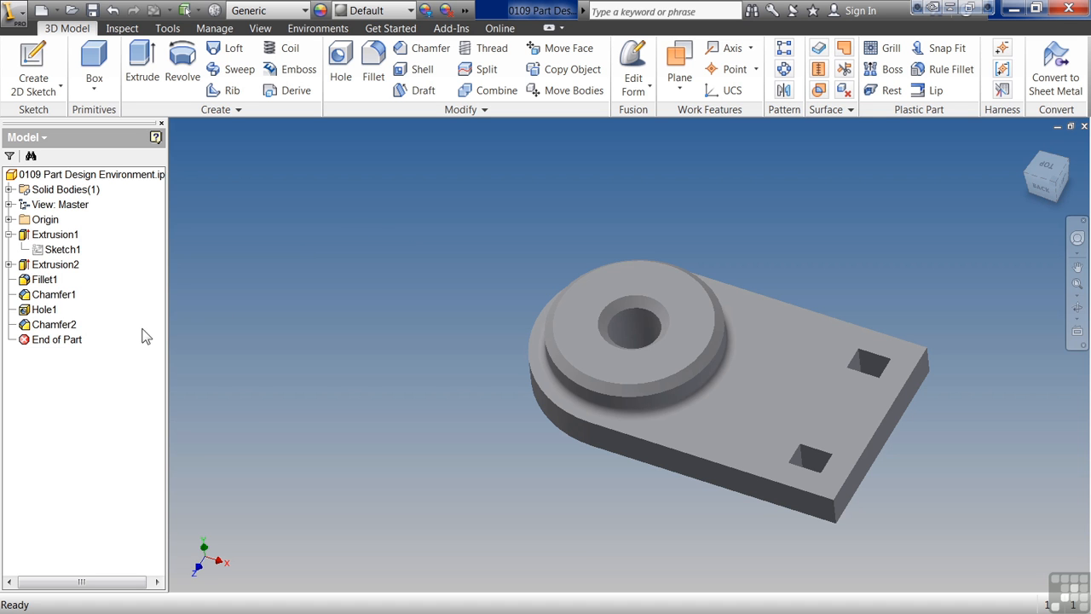
double_click(43, 280)
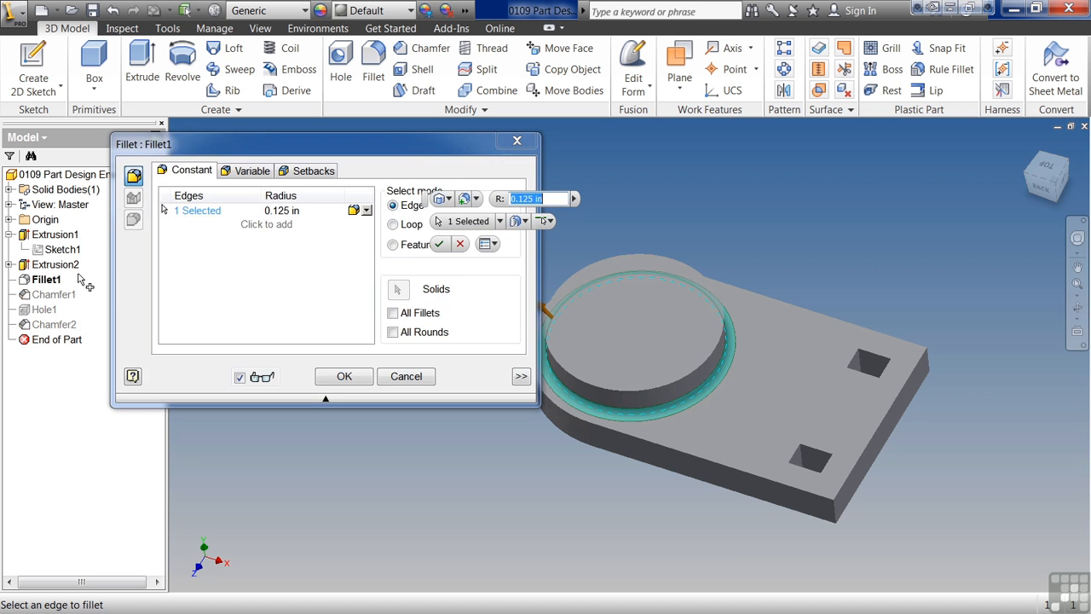
double_click(275, 212)
type("0625")
left_click(344, 376)
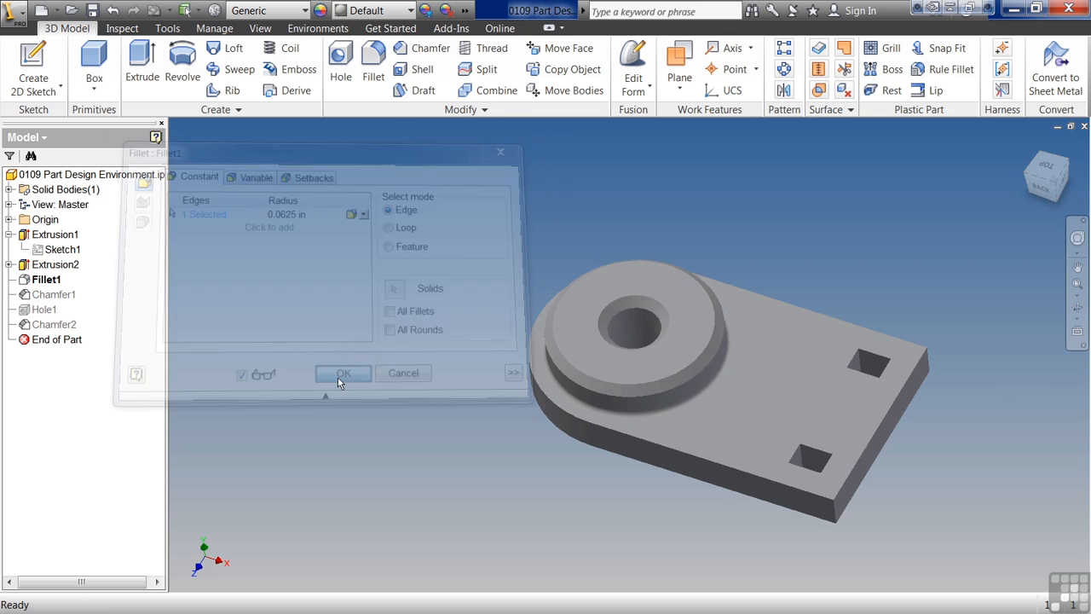
- Edit the chamfer on the boss's outer top edge and set its distance to 0.0625 in
left_click(51, 294)
double_click(51, 295)
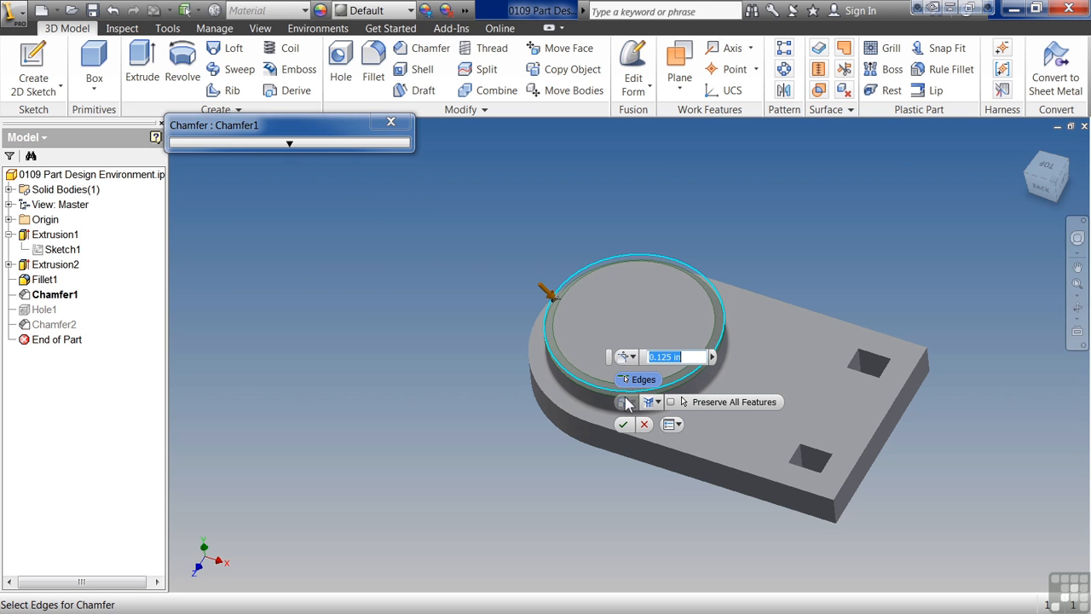
left_click(663, 358)
key("BackSpace")
type("06")
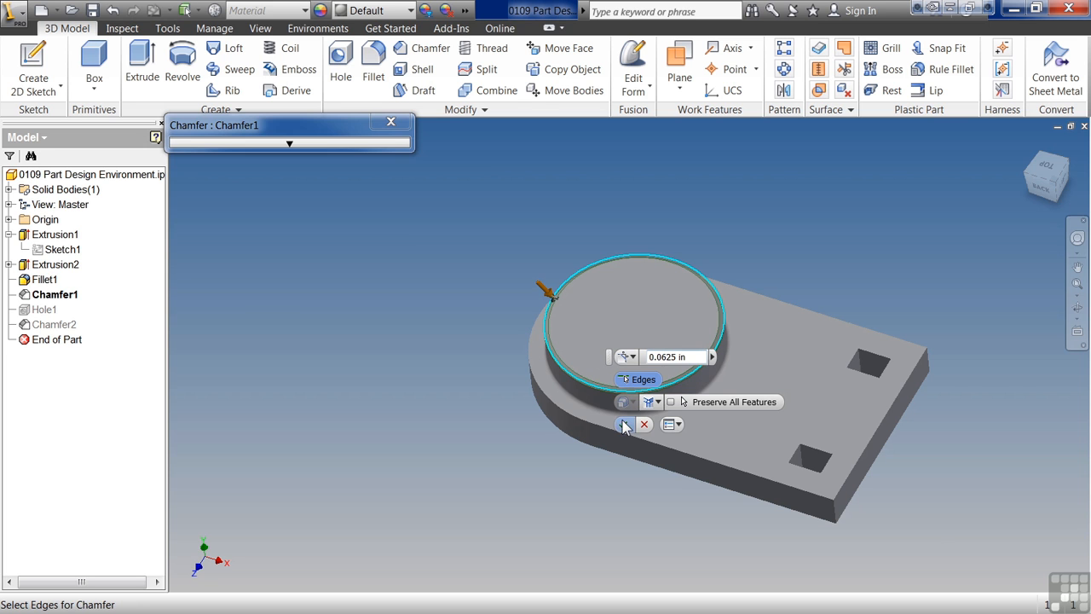
left_click(623, 424)
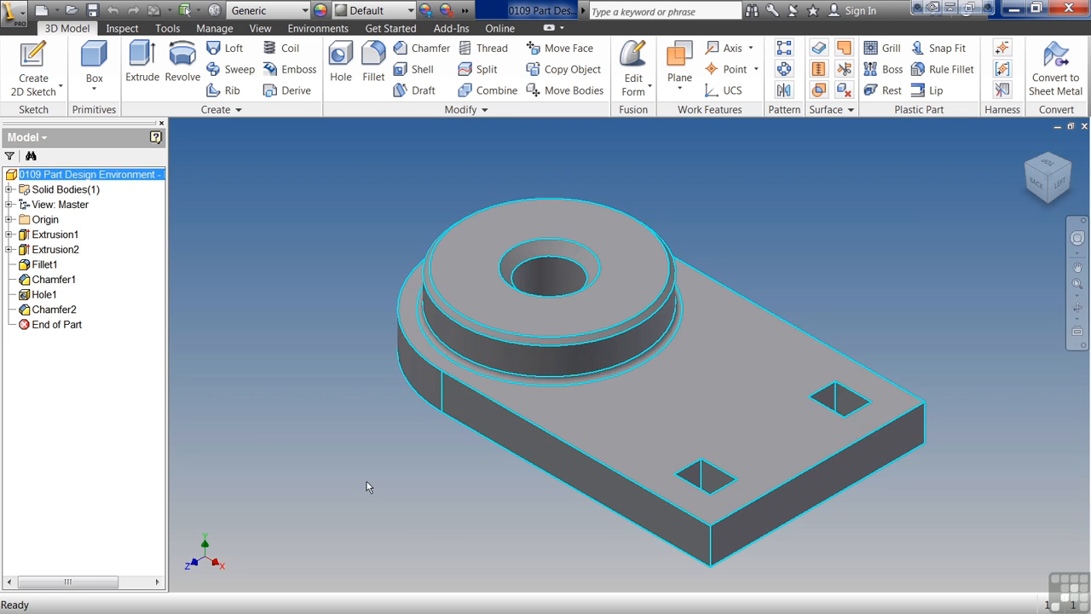
- Start saving the part under a new name, entering "0109 Part Design Environment - Done.ipt" as the file name
left_click(12, 12)
left_click(59, 213)
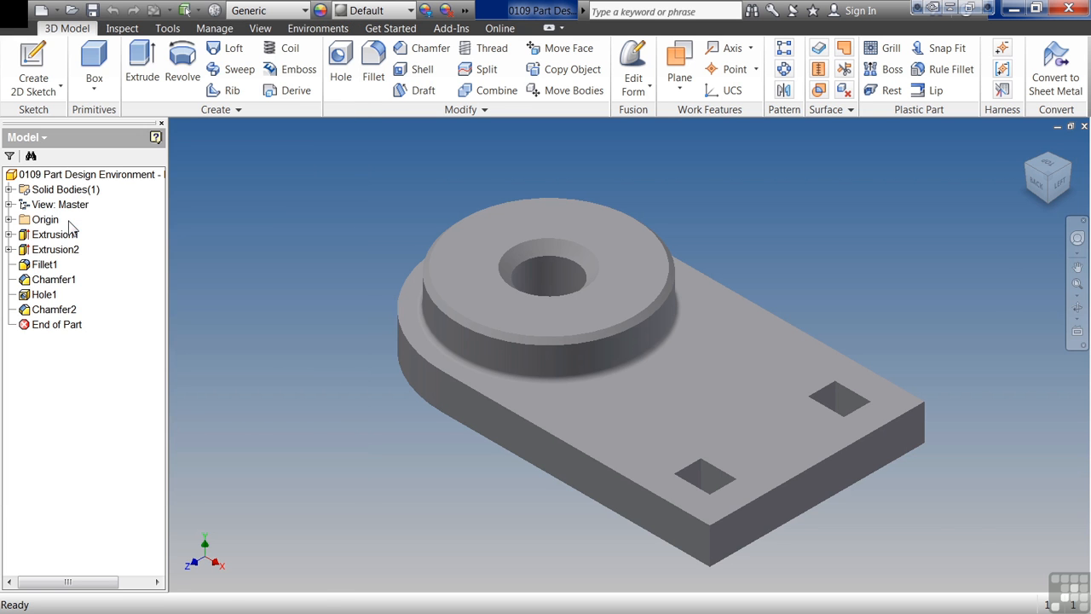
left_click(652, 507)
double_click(654, 507)
type("Done")
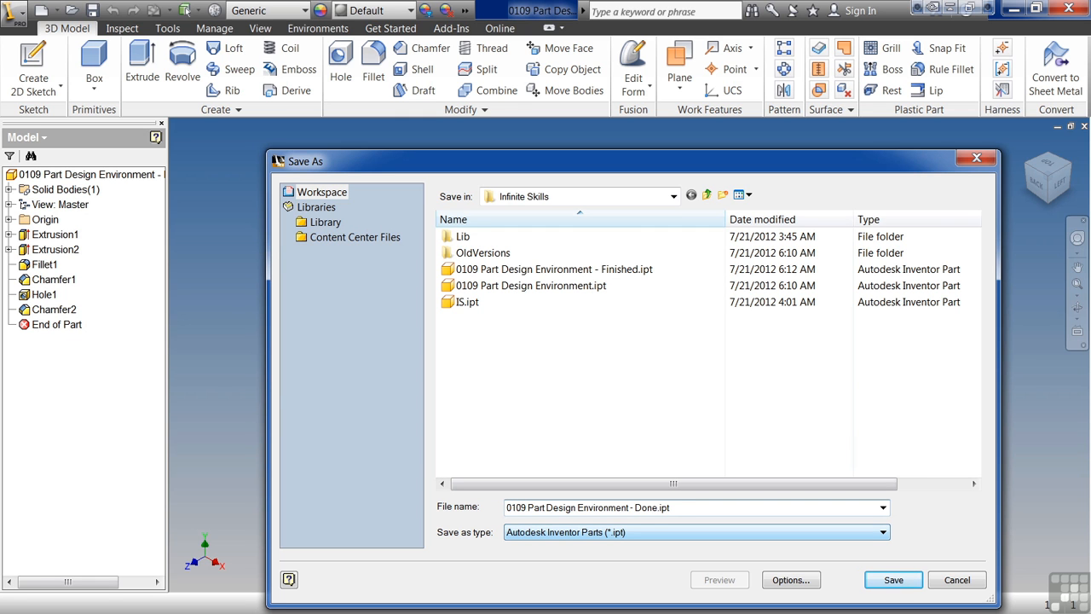